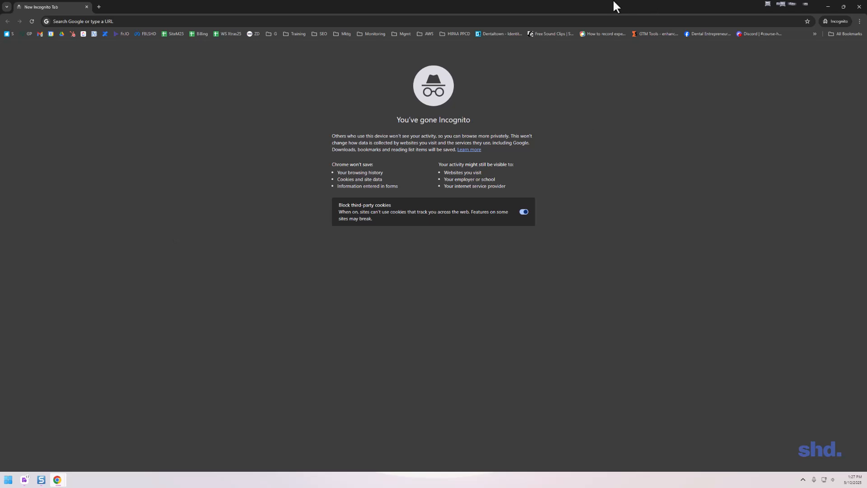
Search the web for "google business profile" and open the "Get started with Google Business Profile" help article.
{"action": "left_click", "coordinate": [422, 22]}
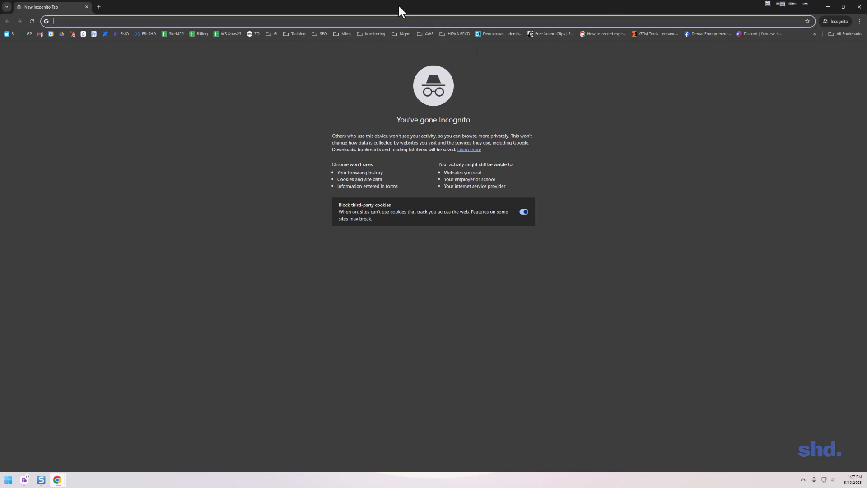
{"action": "type", "text": "google business profile"}
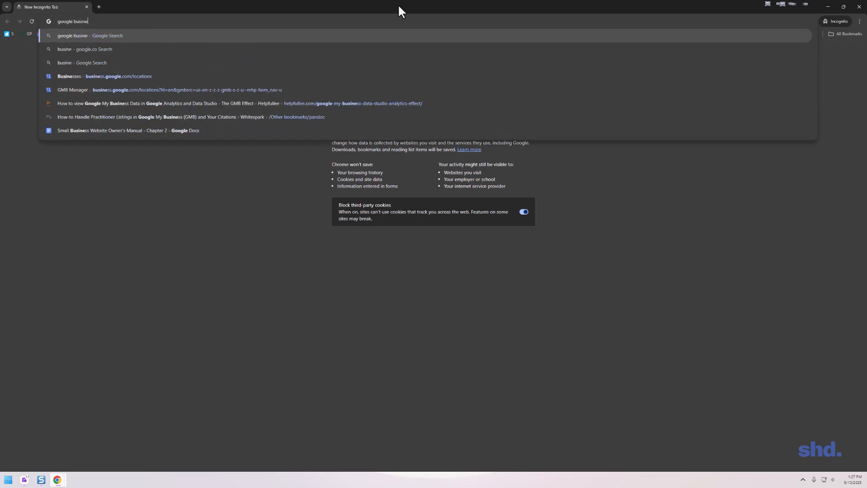
{"action": "key", "text": "Return"}
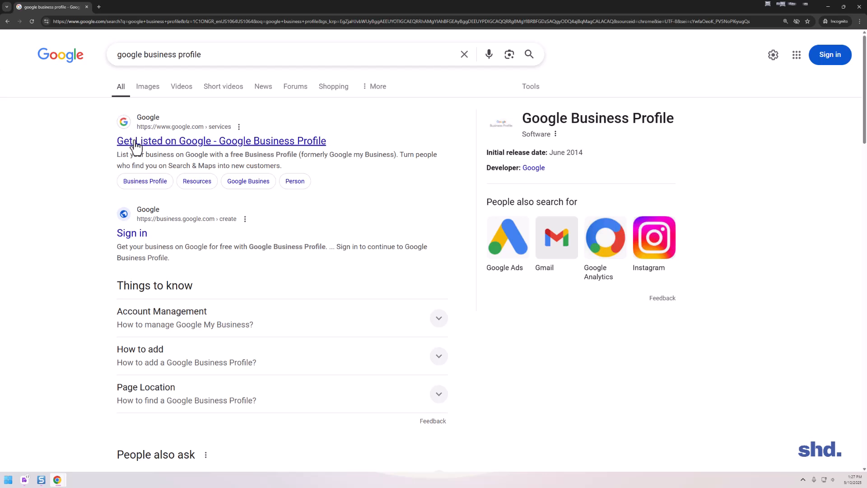
{"action": "scroll", "coordinate": [161, 315], "scroll_direction": "down", "scroll_amount": 4}
{"action": "scroll", "coordinate": [166, 300], "scroll_direction": "down", "scroll_amount": 4}
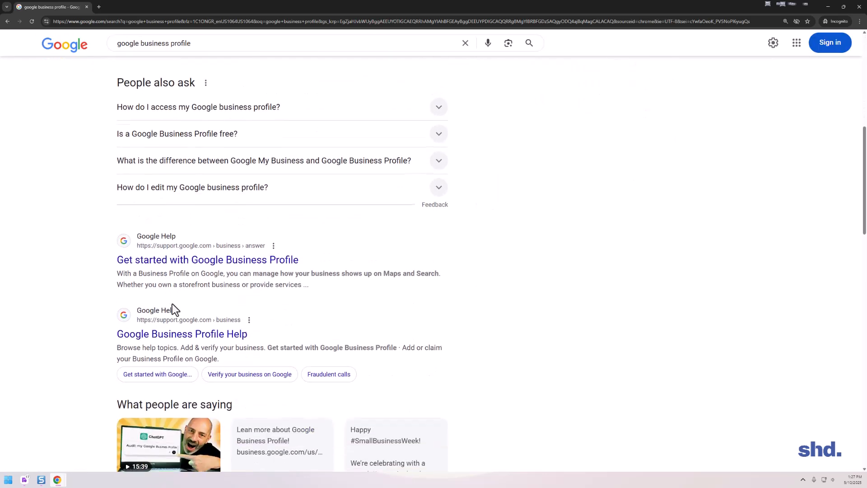
{"action": "left_click", "coordinate": [190, 260]}
Start adding or claiming a business from the help article and choose the saved account e-mail to sign in.
{"action": "scroll", "coordinate": [287, 231], "scroll_direction": "down", "scroll_amount": 1}
{"action": "scroll", "coordinate": [287, 231], "scroll_direction": "down", "scroll_amount": 3}
{"action": "scroll", "coordinate": [283, 233], "scroll_direction": "down", "scroll_amount": 1}
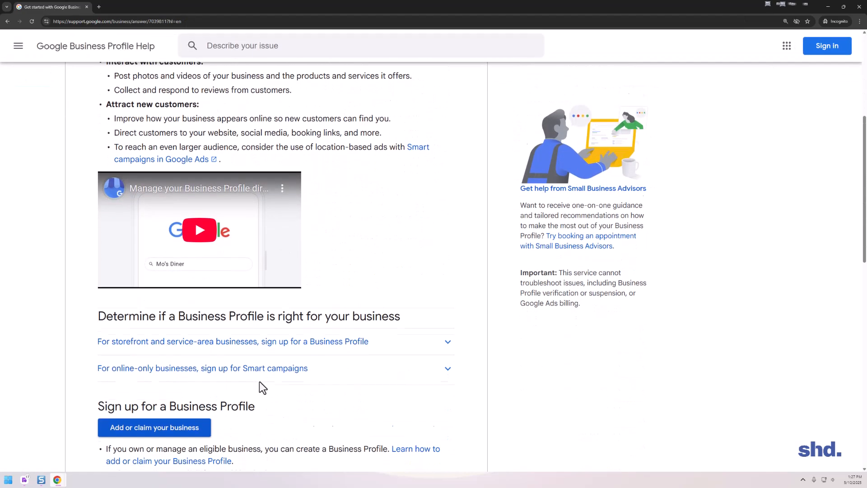
{"action": "scroll", "coordinate": [258, 382], "scroll_direction": "down", "scroll_amount": 1}
{"action": "left_click", "coordinate": [149, 372]}
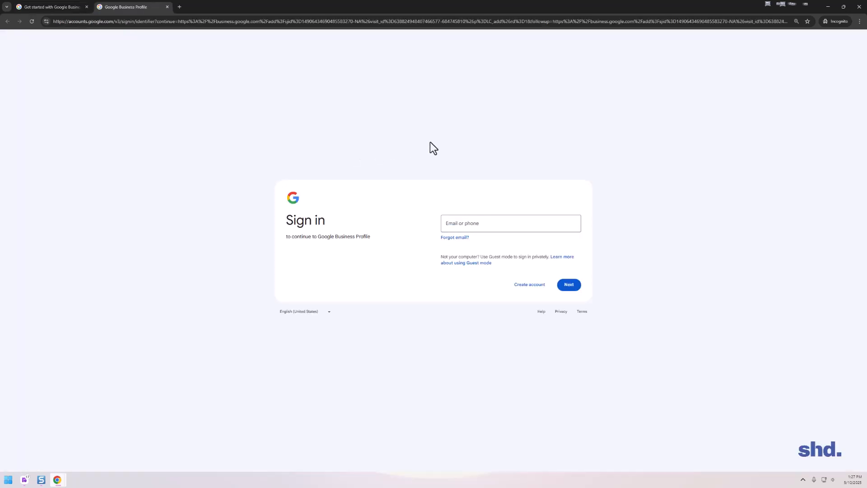
{"action": "left_click", "coordinate": [468, 228]}
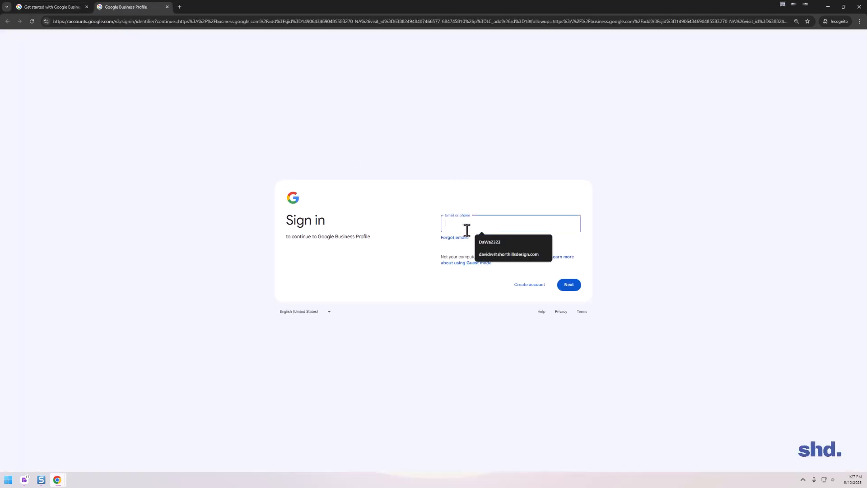
{"action": "left_click", "coordinate": [486, 253]}
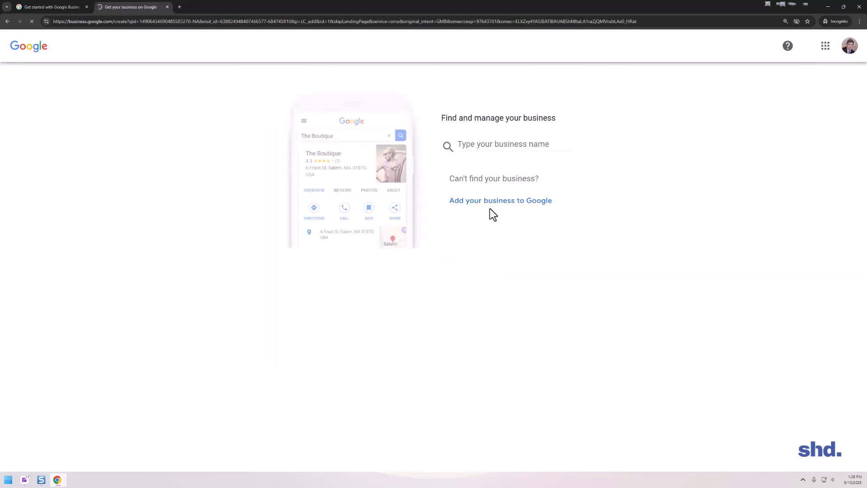
Look up "learn the process nj" among existing businesses, view the ownership page for The Process Fitness, and return to the business search.
{"action": "key", "text": "ctrl+minus"}
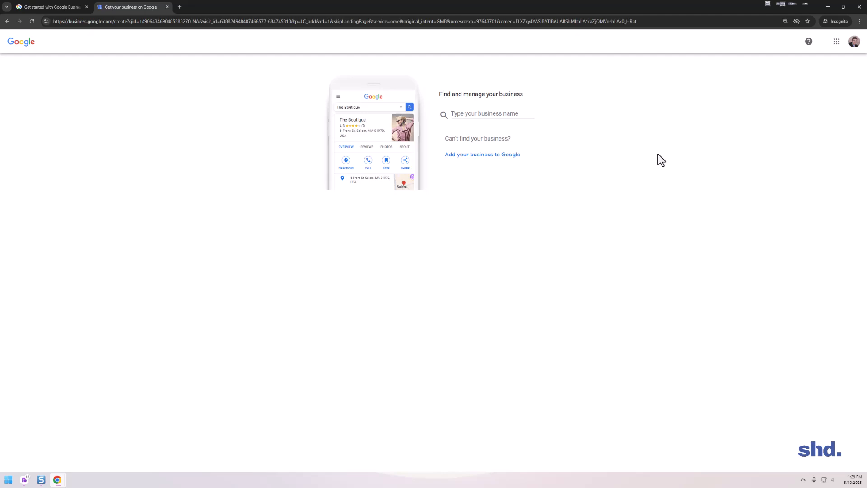
{"action": "key", "text": "ctrl+plus"}
{"action": "key", "text": "ctrl+plus"}
{"action": "key", "text": "ctrl+plus"}
{"action": "key", "text": "ctrl+plus"}
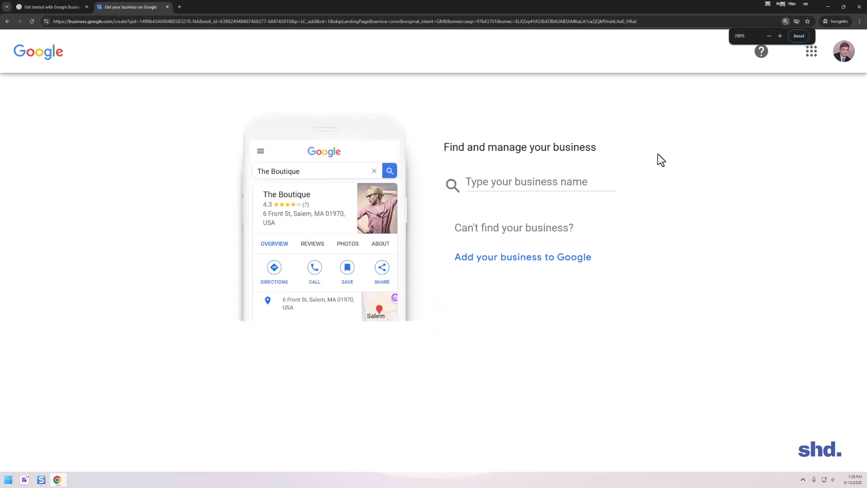
{"action": "left_click", "coordinate": [481, 182]}
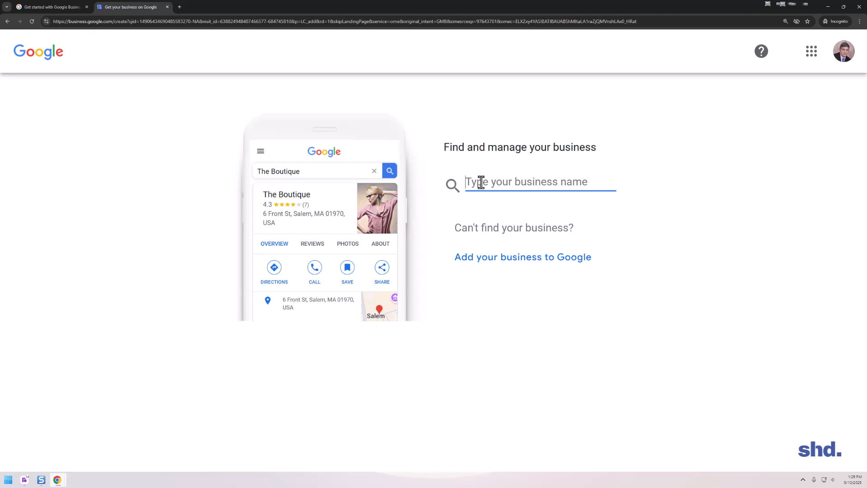
{"action": "type", "text": "learn the pr"}
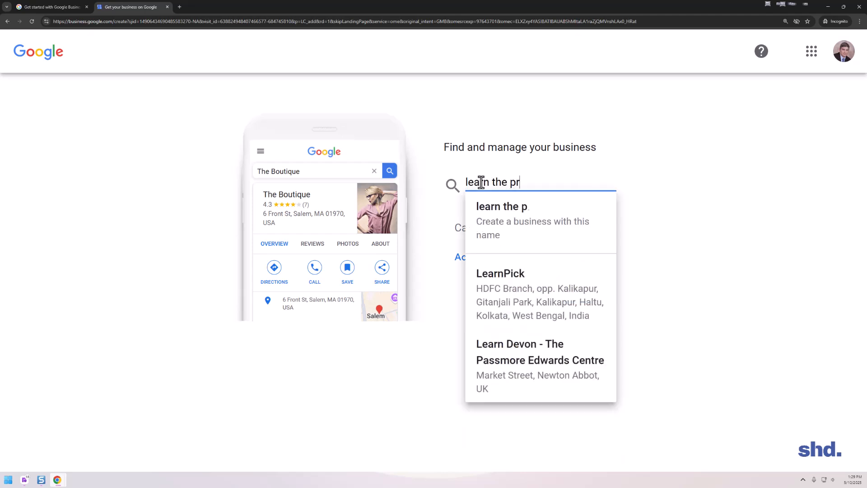
{"action": "type", "text": "ocess nj"}
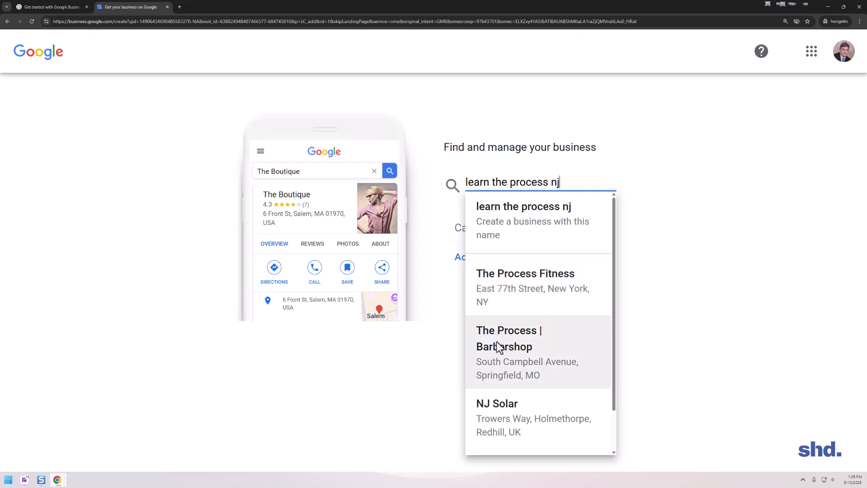
{"action": "left_click", "coordinate": [503, 290]}
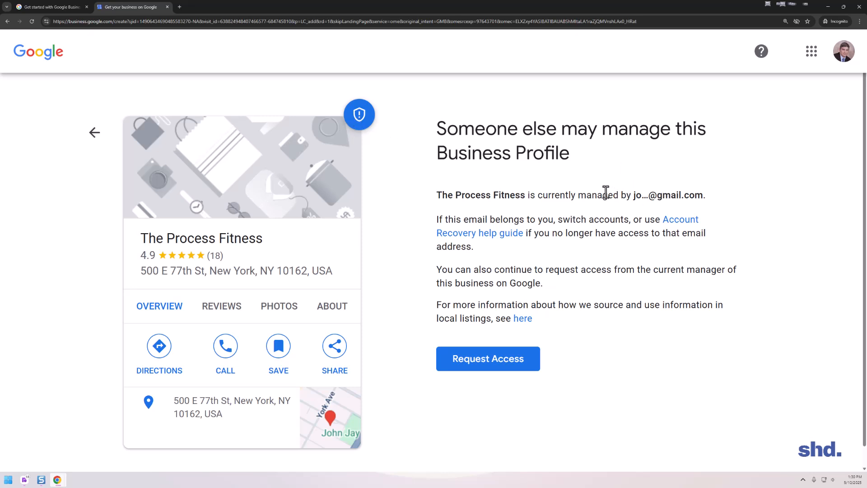
{"action": "left_click", "coordinate": [92, 133]}
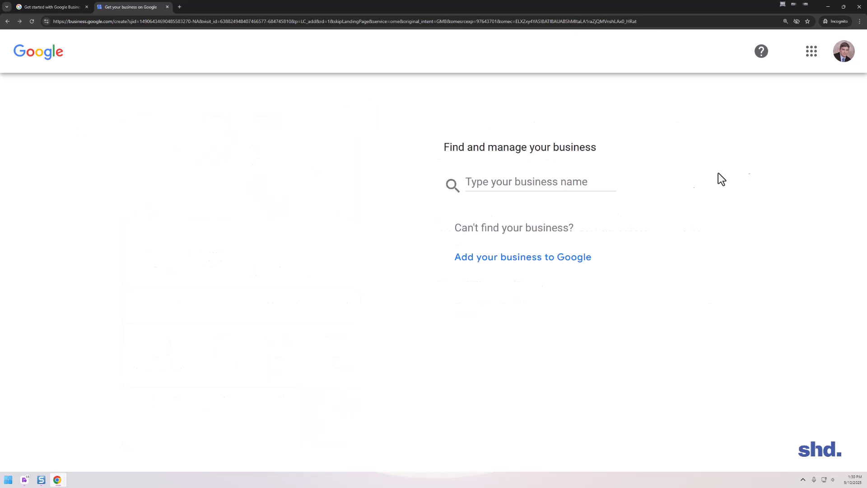
Enter "Learn the Process" in the business search and create a new business with this name.
{"action": "left_click", "coordinate": [506, 181]}
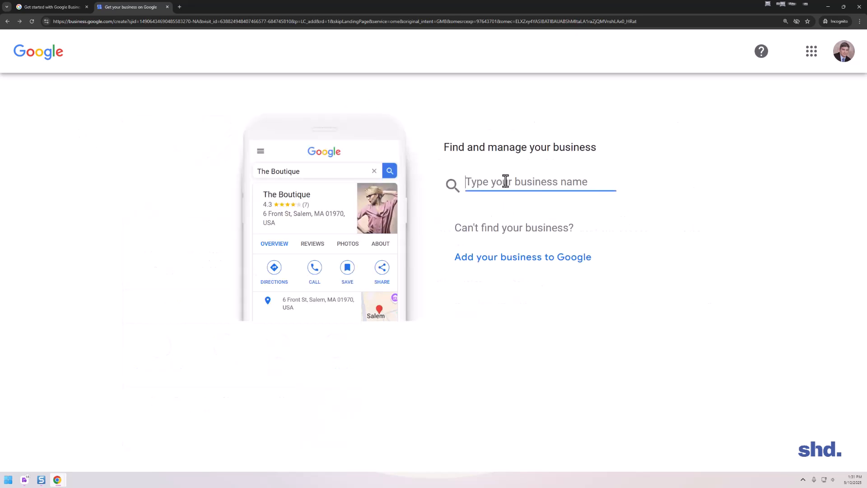
{"action": "type", "text": "Learn the"}
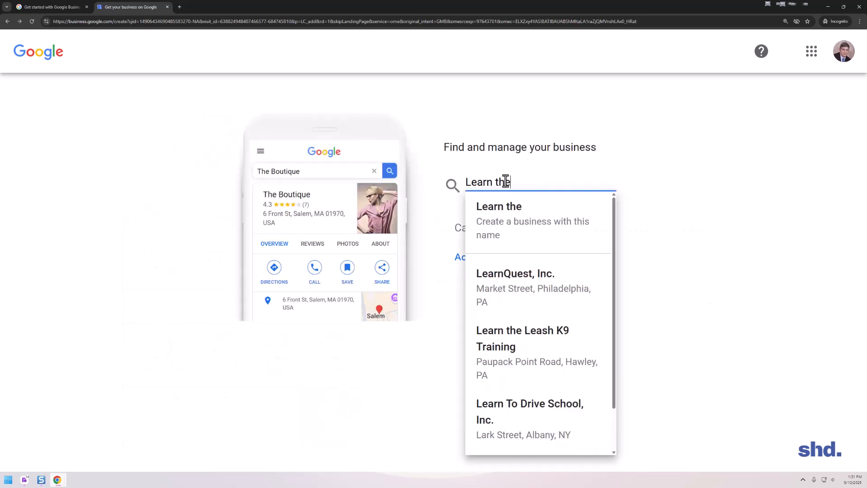
{"action": "type", "text": " Process"}
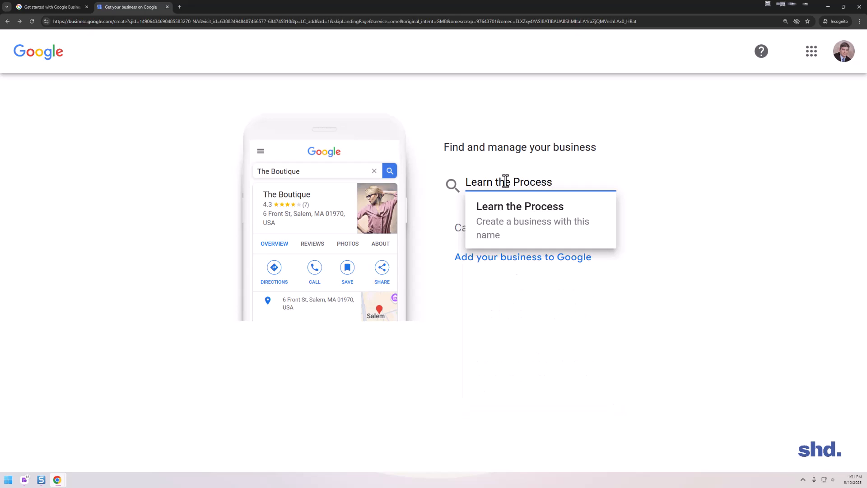
{"action": "left_click", "coordinate": [497, 201]}
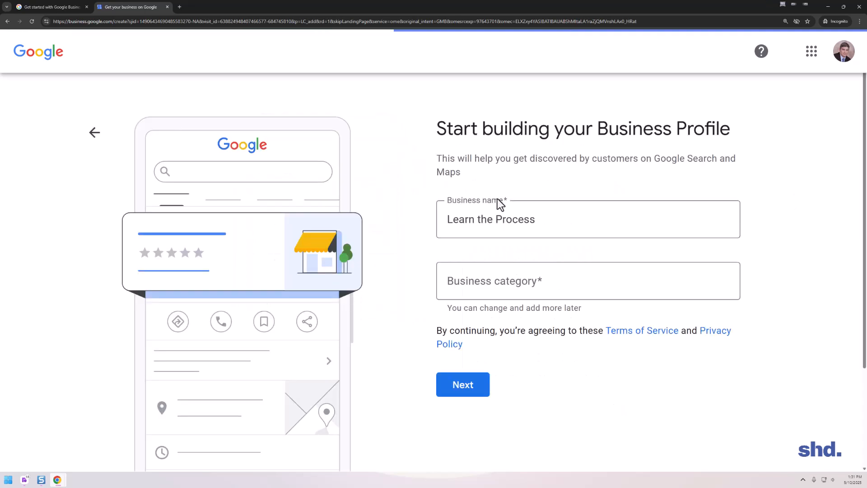
Try legal-entity suffixes such as "Inc." after the business name "Learn the Process" and remove them again.
{"action": "left_click", "coordinate": [621, 221]}
{"action": "type", "text": ", LL"}
{"action": "key", "text": "BackSpace"}
{"action": "type", "text": "P"}
{"action": "key", "text": "BackSpace"}
{"action": "key", "text": "BackSpace"}
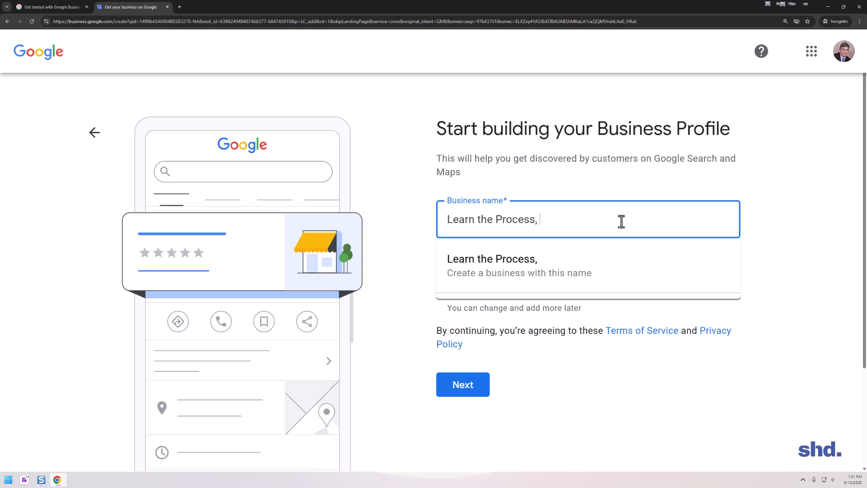
{"action": "type", "text": "Inc."}
{"action": "key", "text": "BackSpace"}
Try the professional suffixes "PA", "PC" and "DMD PC" on the business name, and clear the whole name.
{"action": "key", "text": "BackSpace"}
{"action": "key", "text": "BackSpace"}
{"action": "key", "text": "BackSpace"}
{"action": "key", "text": "BackSpace"}
{"action": "key", "text": "BackSpace"}
{"action": "type", "text": ", PO"}
{"action": "key", "text": "BackSpace"}
{"action": "type", "text": "A"}
{"action": "key", "text": "BackSpace"}
{"action": "key", "text": "BackSpace"}
{"action": "type", "text": "PC"}
{"action": "key", "text": "BackSpace"}
{"action": "key", "text": "BackSpace"}
{"action": "type", "text": "DMD PC"}
{"action": "key", "text": "BackSpace"}
{"action": "key", "text": "BackSpace"}
{"action": "key", "text": "BackSpace"}
{"action": "key", "text": "BackSpace"}
{"action": "key", "text": "BackSpace"}
{"action": "key", "text": "BackSpace"}
{"action": "key", "text": "BackSpace"}
{"action": "key", "text": "BackSpace"}
{"action": "key", "text": "BackSpace"}
{"action": "key", "text": "BackSpace"}
{"action": "key", "text": "BackSpace"}
{"action": "key", "text": "BackSpace"}
{"action": "key", "text": "BackSpace"}
{"action": "key", "text": "BackSpace"}
{"action": "key", "text": "BackSpace"}
{"action": "key", "text": "BackSpace"}
{"action": "key", "text": "BackSpace"}
{"action": "key", "text": "BackSpace"}
{"action": "key", "text": "BackSpace"}
{"action": "key", "text": "BackSpace"}
{"action": "key", "text": "BackSpace"}
{"action": "key", "text": "BackSpace"}
{"action": "key", "text": "BackSpace"}
{"action": "key", "text": "BackSpace"}
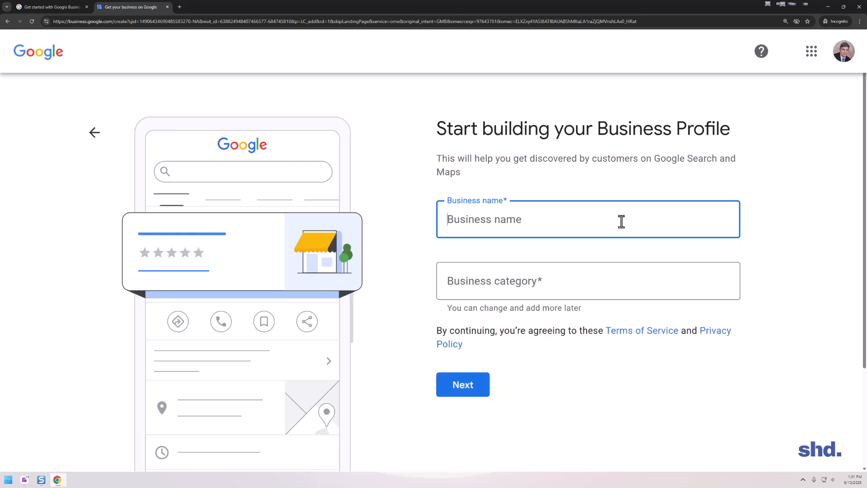
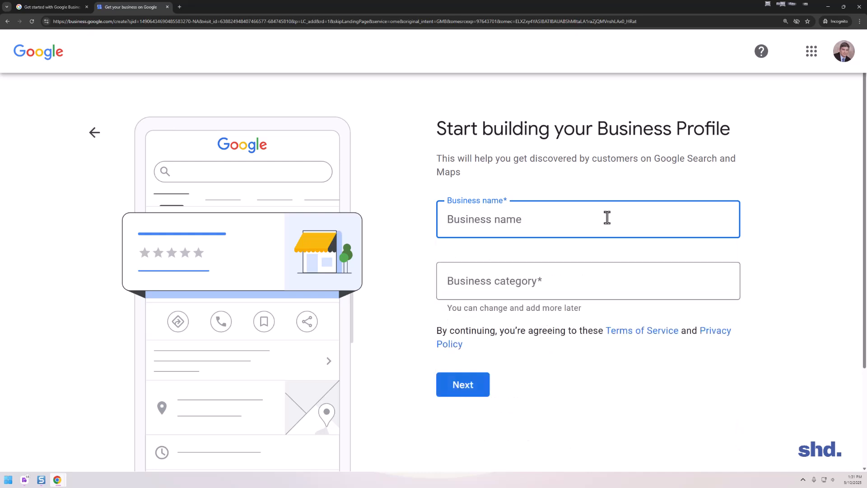
Try a business name combining the dentist's first name and initial with "Dental Pratice", and clear the field.
{"action": "type", "text": "David W"}
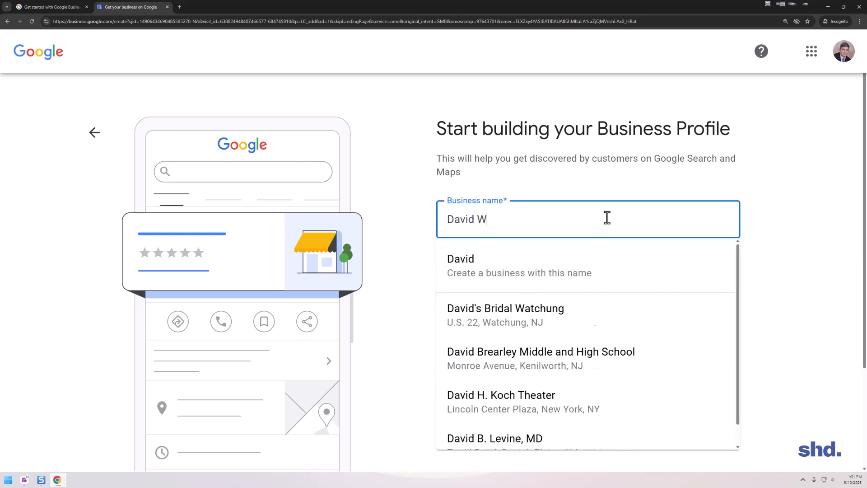
{"action": "type", "text": "'s Dental"}
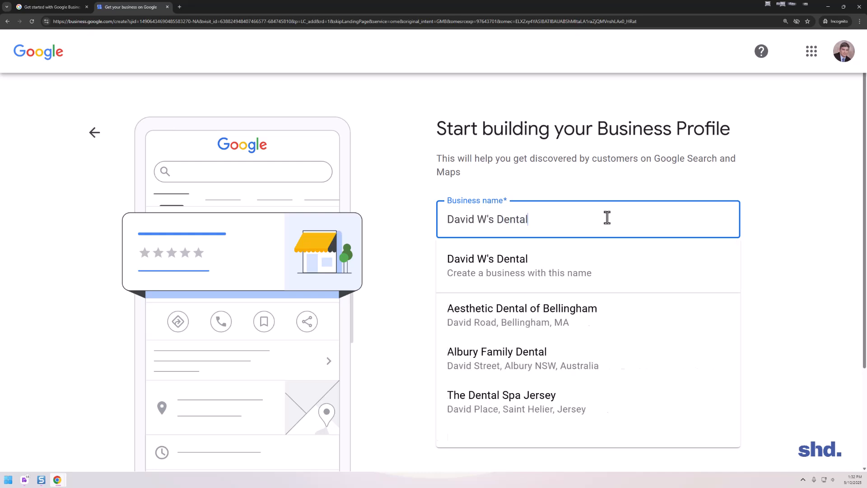
{"action": "type", "text": " Pratice"}
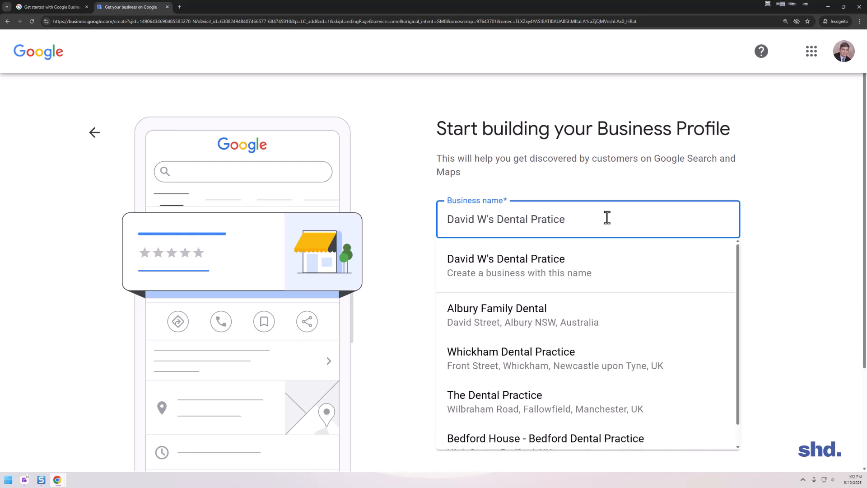
{"action": "key", "text": "BackSpace"}
{"action": "key", "text": "BackSpace"}
{"action": "key", "text": "BackSpace"}
{"action": "key", "text": "BackSpace"}
{"action": "key", "text": "BackSpace"}
{"action": "key", "text": "BackSpace"}
{"action": "key", "text": "BackSpace"}
{"action": "key", "text": "BackSpace"}
{"action": "key", "text": "BackSpace"}
{"action": "key", "text": "BackSpace"}
{"action": "key", "text": "BackSpace"}
{"action": "key", "text": "BackSpace"}
{"action": "key", "text": "BackSpace"}
{"action": "key", "text": "BackSpace"}
{"action": "key", "text": "BackSpace"}
{"action": "key", "text": "BackSpace"}
{"action": "key", "text": "BackSpace"}
{"action": "key", "text": "BackSpace"}
{"action": "key", "text": "BackSpace"}
{"action": "key", "text": "BackSpace"}
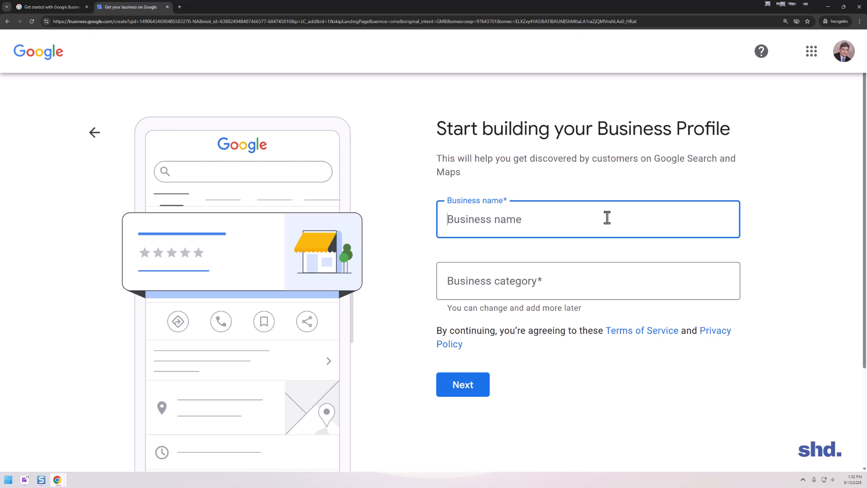
Try the dentist's first name and initial followed by "Dental Office - New York" as the business name.
{"action": "type", "text": "DAvd"}
{"action": "key", "text": "BackSpace"}
{"action": "key", "text": "BackSpace"}
{"action": "key", "text": "BackSpace"}
{"action": "key", "text": "BackSpace"}
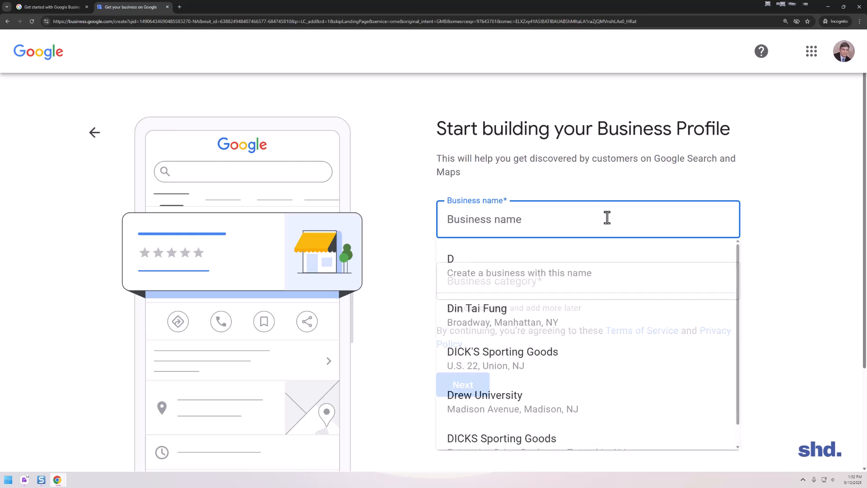
{"action": "type", "text": "David "}
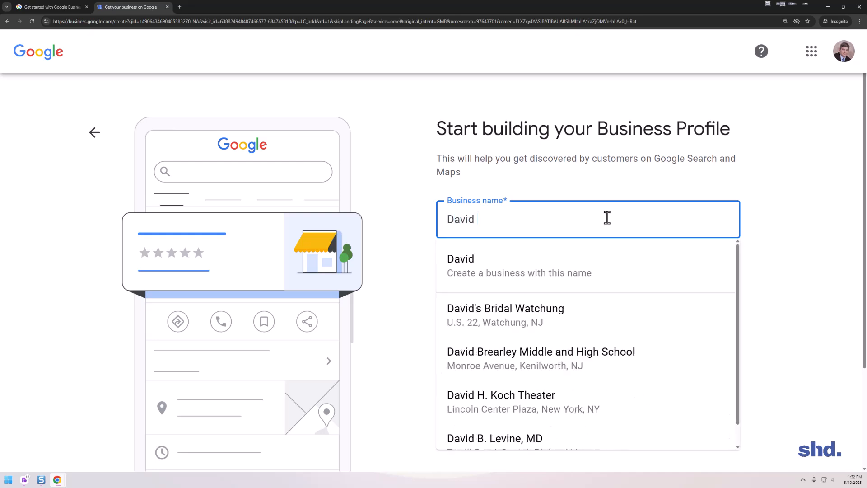
{"action": "type", "text": "W's Dental "}
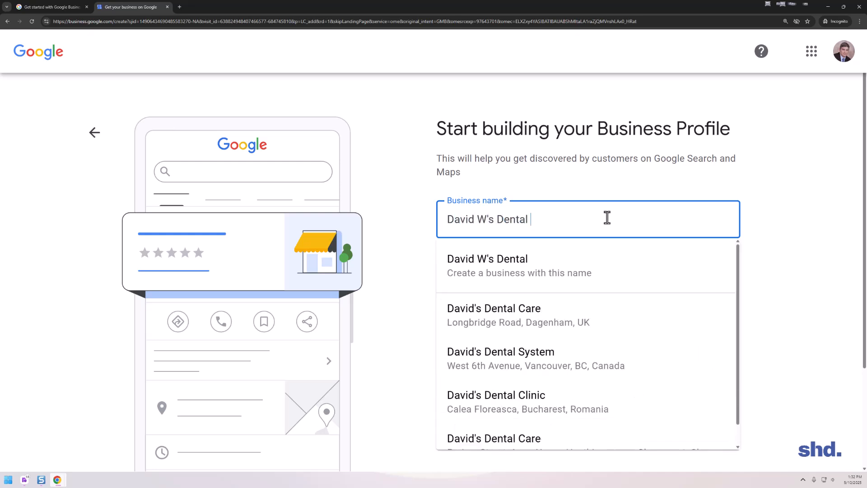
{"action": "type", "text": "Office - New York"}
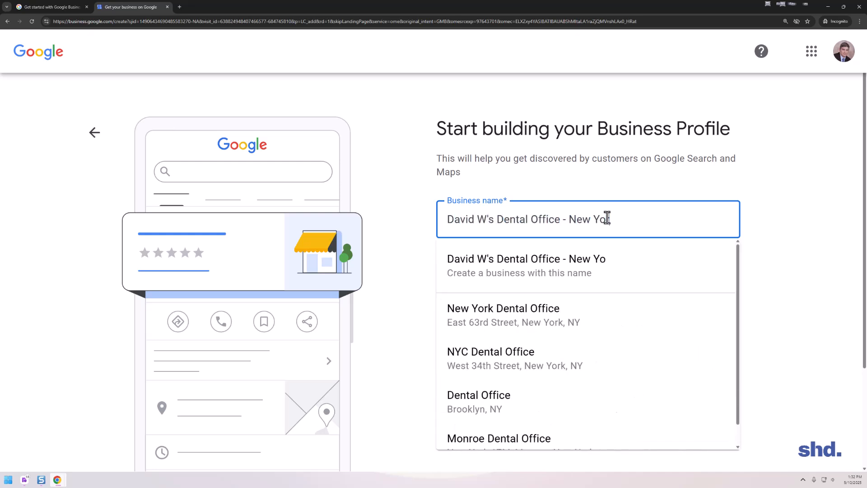
Try "Brooklyn" as the location in the business name, and erase everything after the dentist's first name and initial.
{"action": "key", "text": "BackSpace"}
{"action": "key", "text": "BackSpace"}
{"action": "key", "text": "BackSpace"}
{"action": "key", "text": "BackSpace"}
{"action": "key", "text": "BackSpace"}
{"action": "key", "text": "BackSpace"}
{"action": "key", "text": "BackSpace"}
{"action": "key", "text": "BackSpace"}
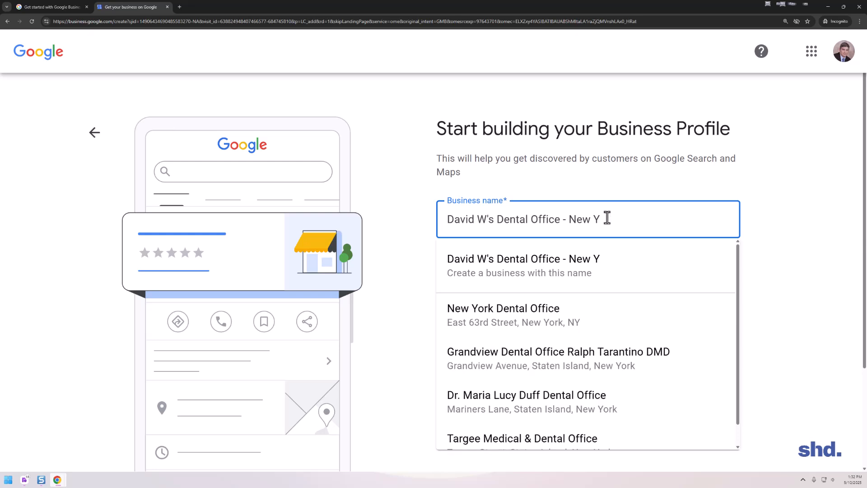
{"action": "type", "text": "Brooklyn"}
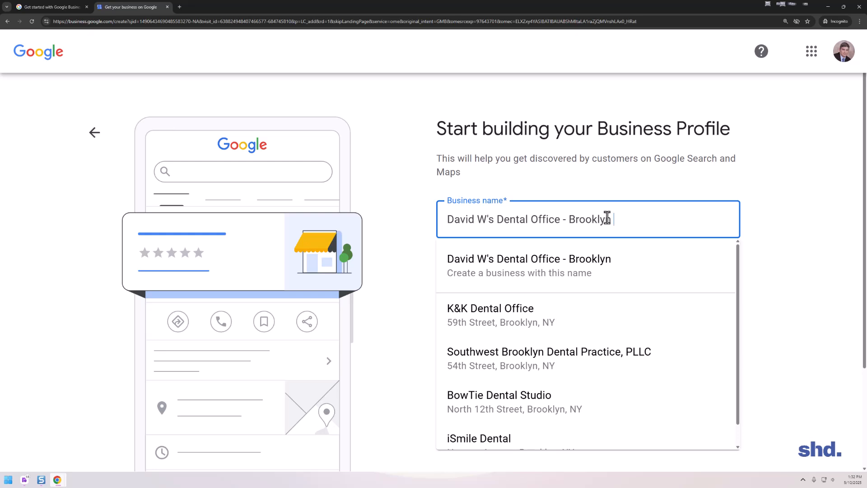
{"action": "key", "text": "BackSpace"}
{"action": "key", "text": "BackSpace"}
{"action": "key", "text": "BackSpace"}
{"action": "key", "text": "BackSpace"}
{"action": "key", "text": "BackSpace"}
{"action": "key", "text": "BackSpace"}
{"action": "key", "text": "BackSpace"}
{"action": "key", "text": "BackSpace"}
{"action": "key", "text": "BackSpace"}
{"action": "key", "text": "BackSpace"}
{"action": "key", "text": "BackSpace"}
{"action": "key", "text": "BackSpace"}
{"action": "key", "text": "BackSpace"}
{"action": "key", "text": "BackSpace"}
{"action": "key", "text": "BackSpace"}
{"action": "key", "text": "BackSpace"}
{"action": "key", "text": "BackSpace"}
{"action": "key", "text": "BackSpace"}
{"action": "key", "text": "BackSpace"}
{"action": "key", "text": "BackSpace"}
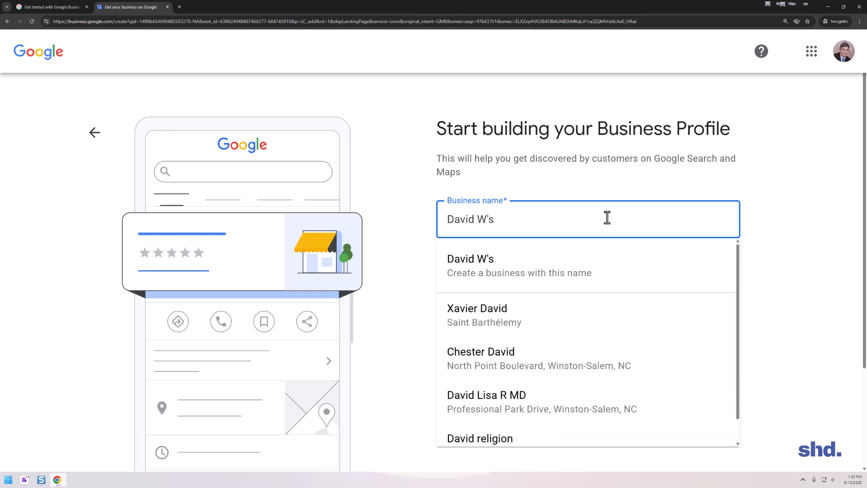
Try "Learn the Process" as the business name.
{"action": "type", "text": "Learn the Process"}
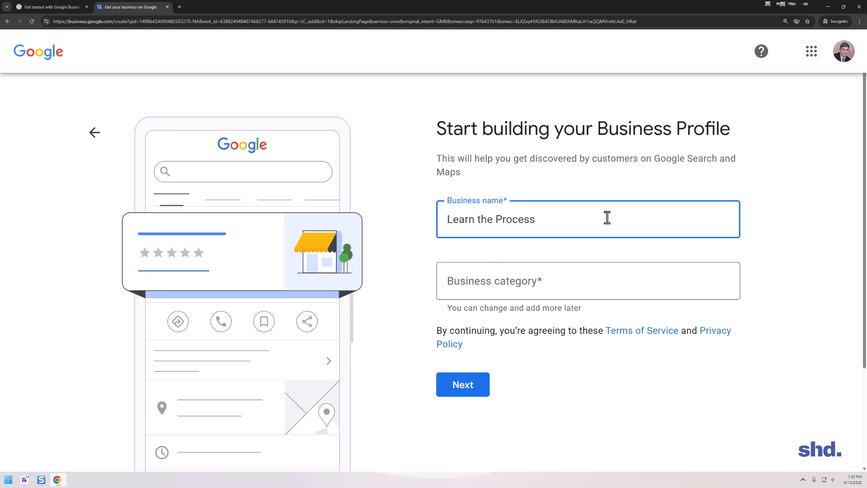
{"action": "left_click", "coordinate": [477, 290]}
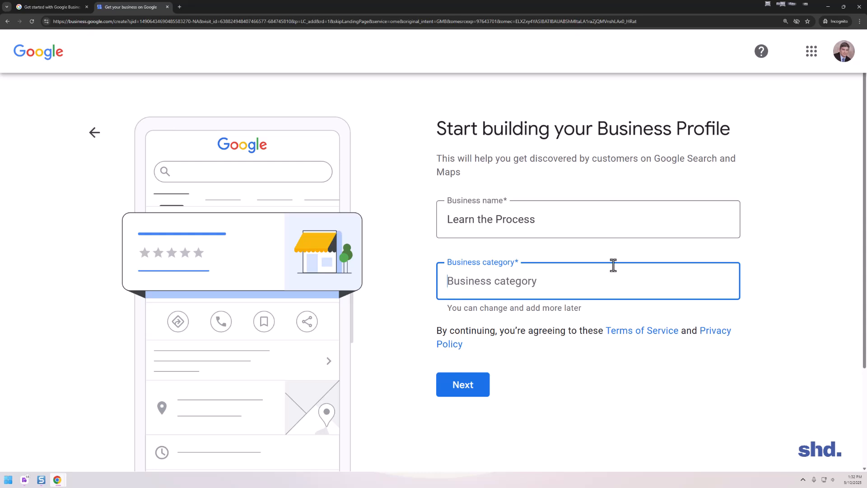
Replace the business name with "Dr.", the dentist's full name and "Family Dental Care", and create a business with this name.
{"action": "left_click_drag", "start_coordinate": [622, 222], "coordinate": [425, 224]}
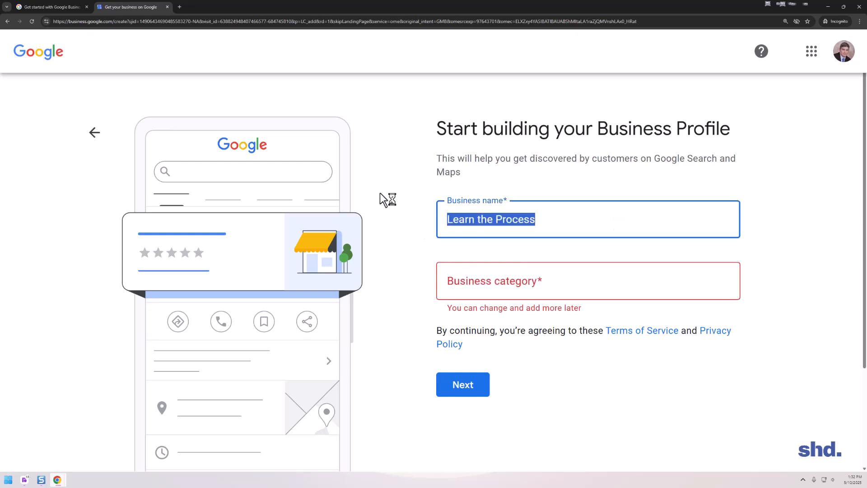
{"action": "type", "text": "D"}
{"action": "key", "text": "BackSpace"}
{"action": "type", "text": "David"}
{"action": "key", "text": "BackSpace"}
{"action": "key", "text": "BackSpace"}
{"action": "key", "text": "BackSpace"}
{"action": "key", "text": "BackSpace"}
{"action": "key", "text": "BackSpace"}
{"action": "type", "text": "amilyDnet"}
{"action": "key", "text": "BackSpace"}
{"action": "key", "text": "BackSpace"}
{"action": "key", "text": "BackSpace"}
{"action": "key", "text": "BackSpace"}
{"action": "type", "text": "Dental Carte"}
{"action": "key", "text": "BackSpace"}
{"action": "key", "text": "BackSpace"}
{"action": "type", "text": "e"}
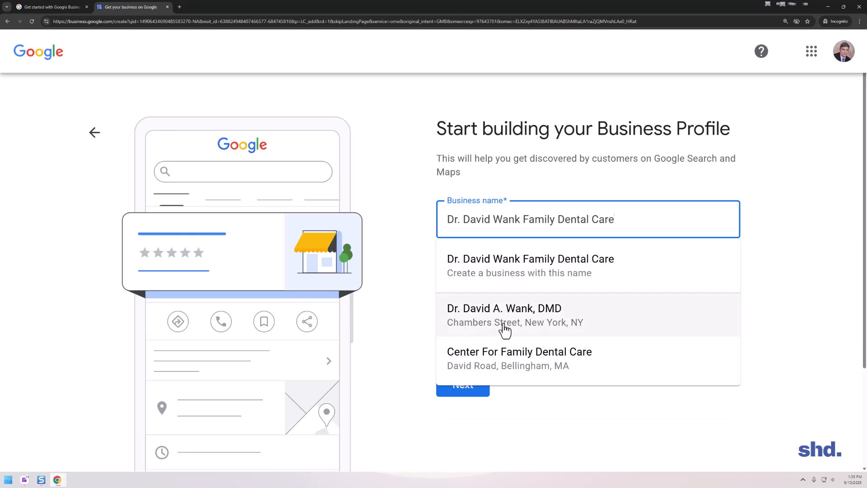
{"action": "left_click", "coordinate": [543, 272]}
Search the business categories for "dentist" and look through the suggested categories.
{"action": "left_click", "coordinate": [538, 281]}
{"action": "type", "text": "d"}
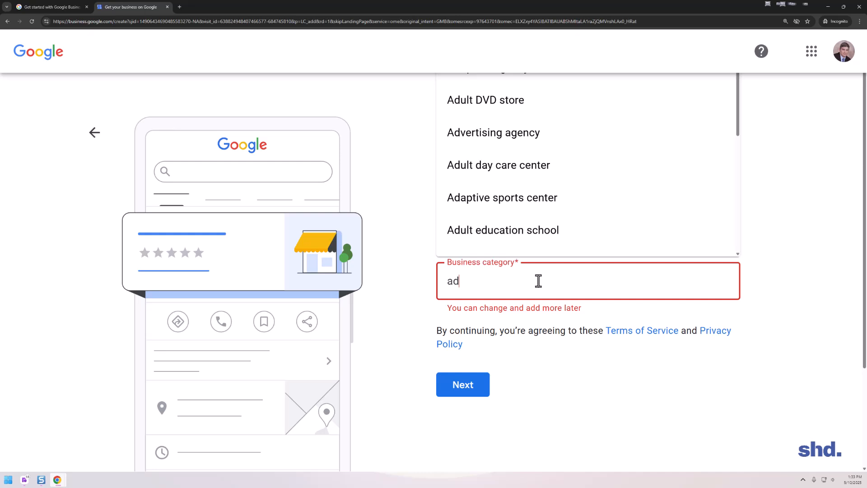
{"action": "scroll", "coordinate": [602, 187], "scroll_direction": "down", "scroll_amount": 5}
{"action": "double_click", "coordinate": [560, 287]}
{"action": "key", "text": "BackSpace"}
{"action": "type", "text": "dent"}
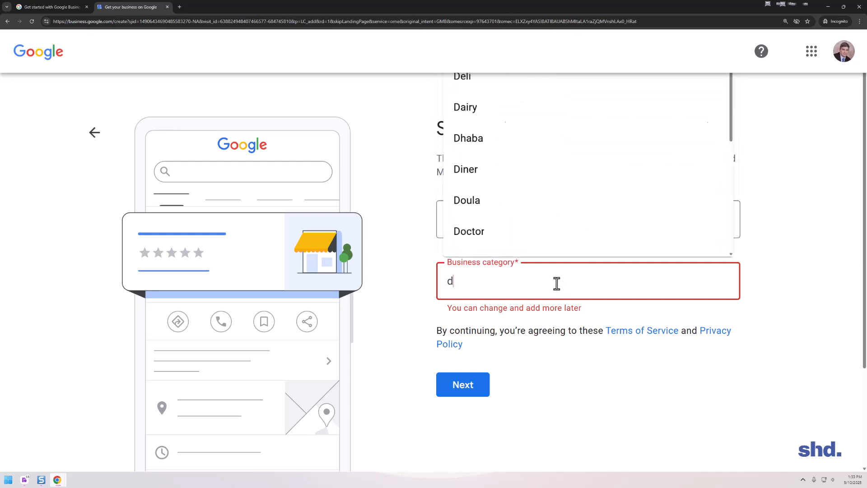
{"action": "type", "text": "ist"}
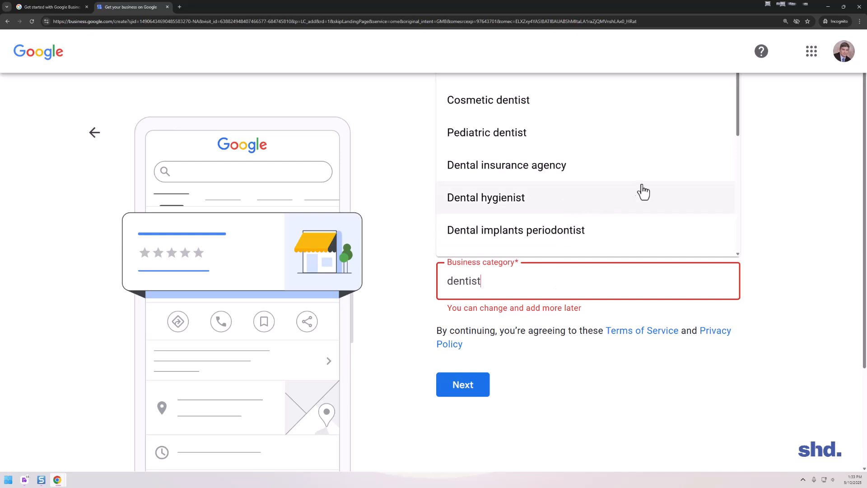
{"action": "scroll", "coordinate": [610, 149], "scroll_direction": "down", "scroll_amount": 2}
{"action": "scroll", "coordinate": [617, 157], "scroll_direction": "down", "scroll_amount": 2}
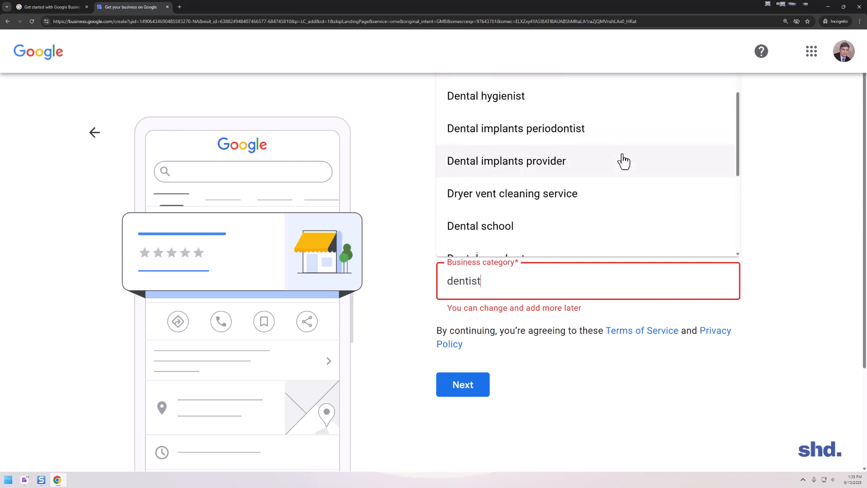
{"action": "scroll", "coordinate": [628, 177], "scroll_direction": "up", "scroll_amount": 3}
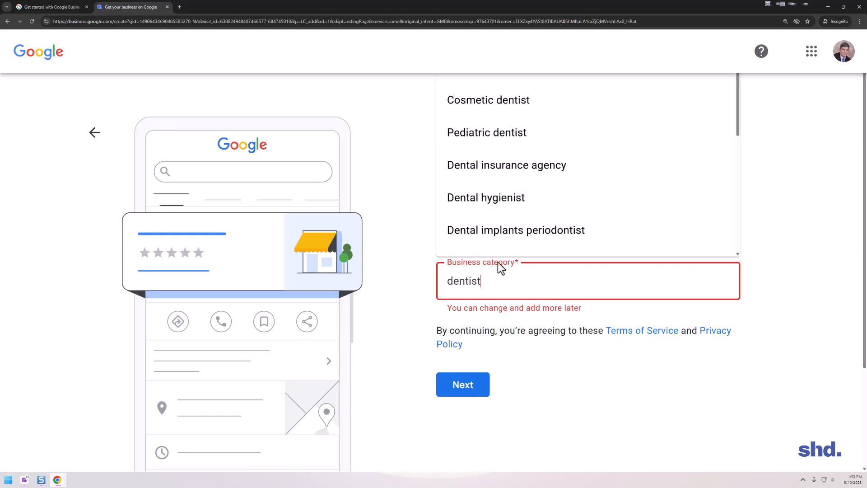
Set the business category to "Dentist" and continue to the location question.
{"action": "double_click", "coordinate": [499, 279]}
{"action": "type", "text": "Dentist"}
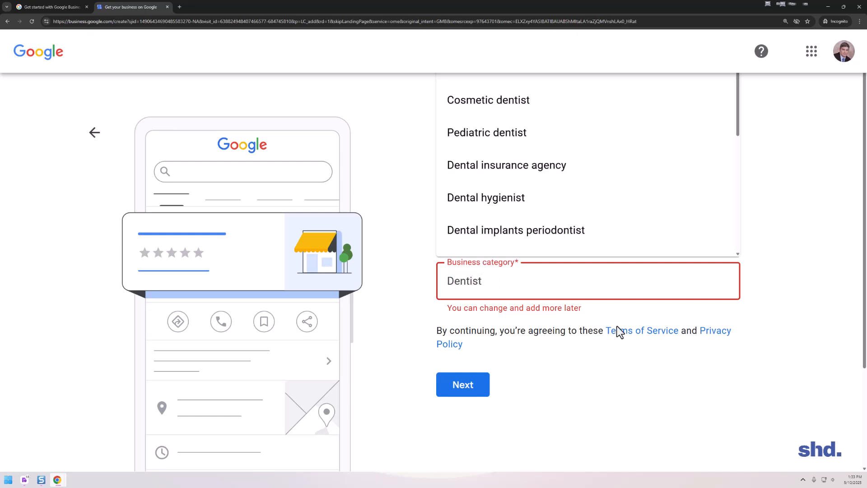
{"action": "left_click", "coordinate": [637, 397]}
{"action": "left_click", "coordinate": [460, 389]}
Answer Yes to adding a location customers can visit, and continue to the business address.
{"action": "left_click_drag", "start_coordinate": [462, 112], "coordinate": [725, 175]}
{"action": "left_click", "coordinate": [725, 175]}
{"action": "left_click", "coordinate": [450, 271]}
{"action": "left_click", "coordinate": [452, 357]}
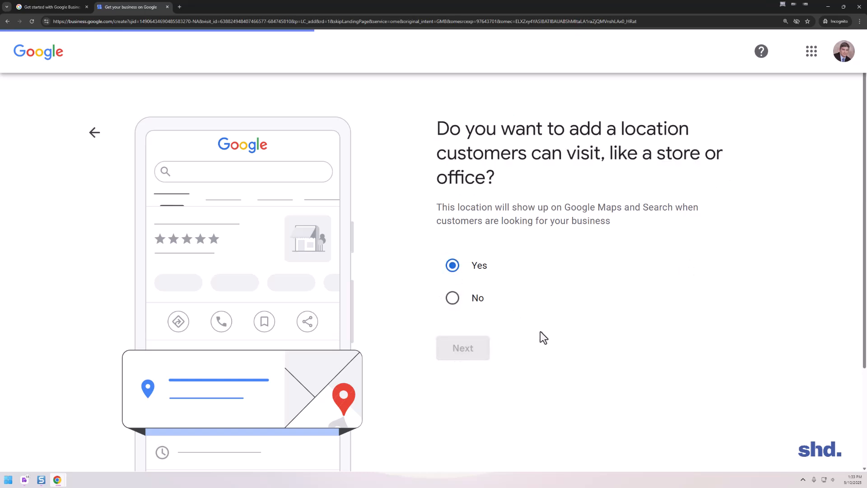
Enter the practice's street address and accept the matching suggestion to fill in city, state and ZIP code.
{"action": "left_click", "coordinate": [533, 283]}
{"action": "left_click", "coordinate": [508, 288]}
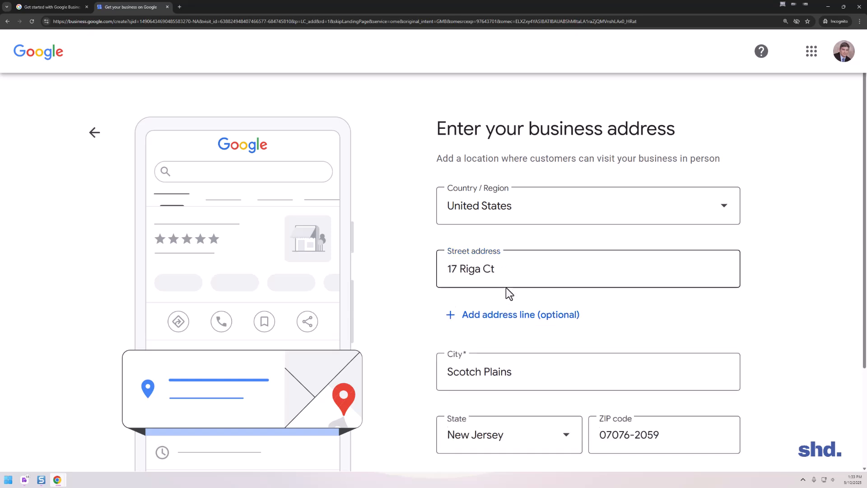
Add a second address line with the suite number and submit the business address.
{"action": "scroll", "coordinate": [561, 370], "scroll_direction": "down", "scroll_amount": 2}
{"action": "left_click", "coordinate": [502, 249]}
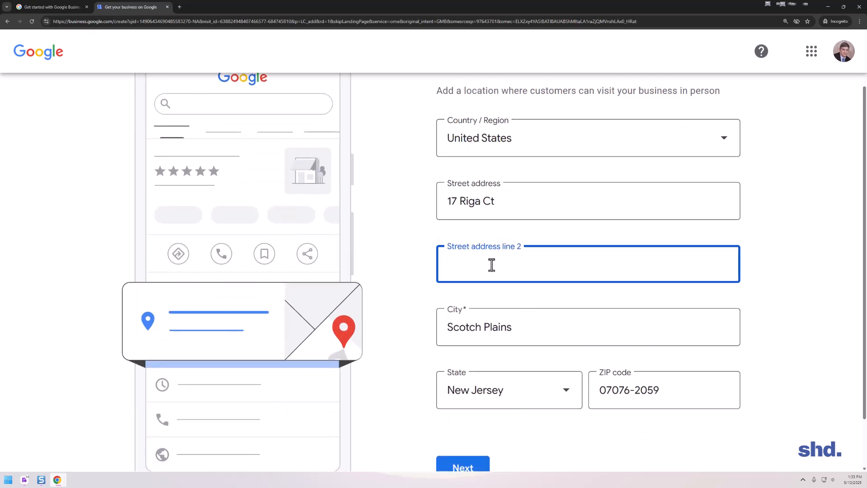
{"action": "type", "text": "Suite 2"}
{"action": "scroll", "coordinate": [512, 258], "scroll_direction": "down", "scroll_amount": 2}
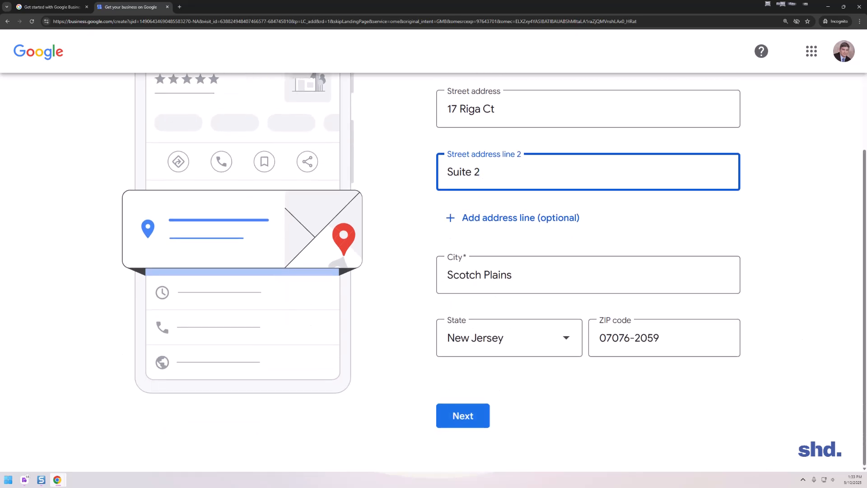
{"action": "left_click", "coordinate": [469, 418]}
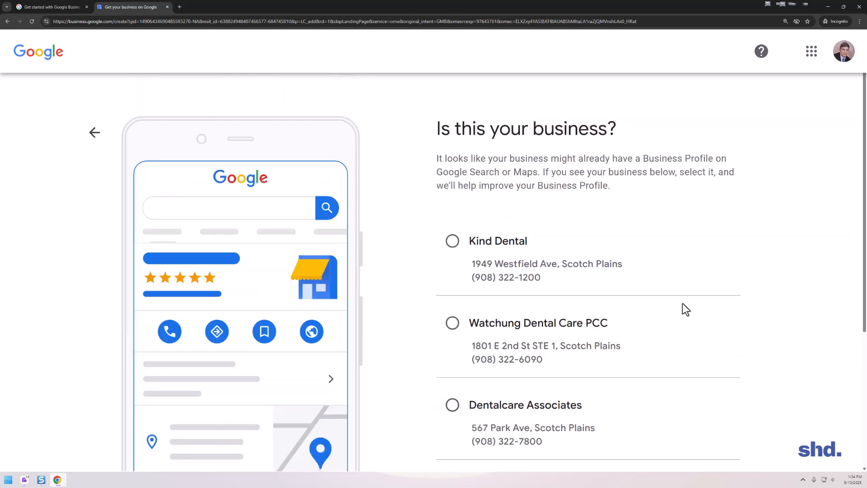
Choose "None of these" for the suggested existing businesses and continue.
{"action": "scroll", "coordinate": [698, 311], "scroll_direction": "down", "scroll_amount": 4}
{"action": "left_click", "coordinate": [461, 290]}
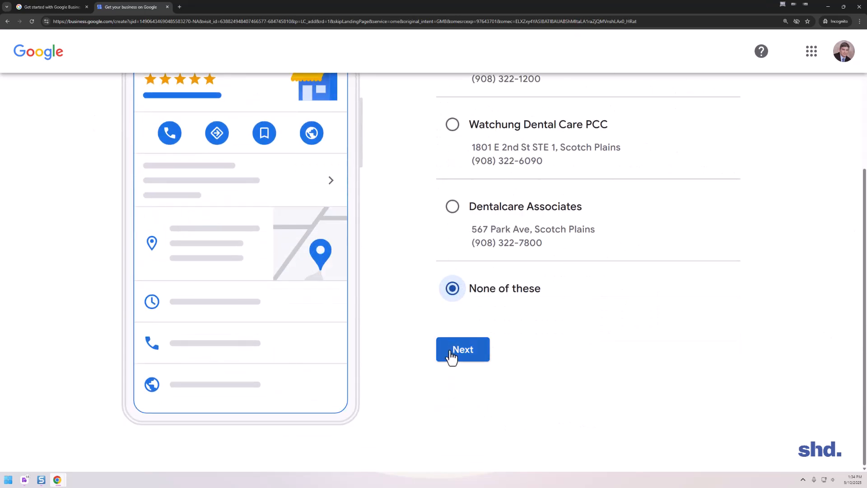
{"action": "left_click", "coordinate": [451, 354]}
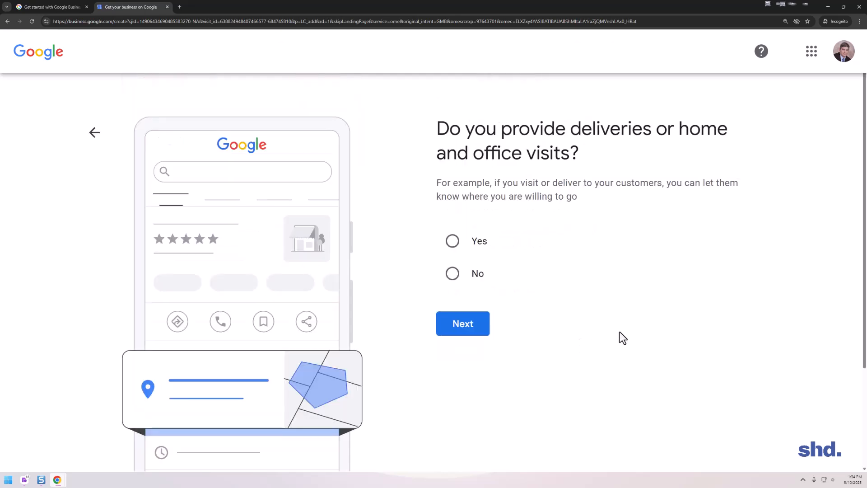
Answer No to providing deliveries or home and office visits, and continue to the contact details.
{"action": "left_click_drag", "start_coordinate": [438, 126], "coordinate": [698, 149]}
{"action": "left_click", "coordinate": [698, 149]}
{"action": "left_click", "coordinate": [453, 276]}
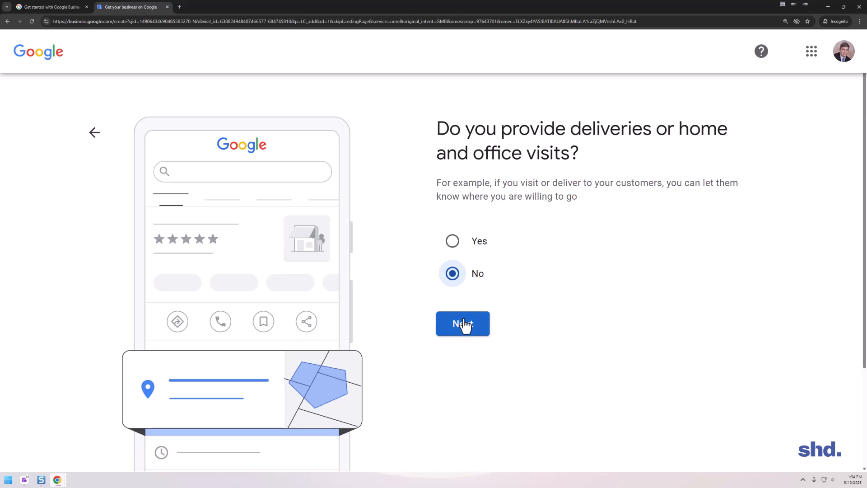
{"action": "left_click", "coordinate": [464, 322]}
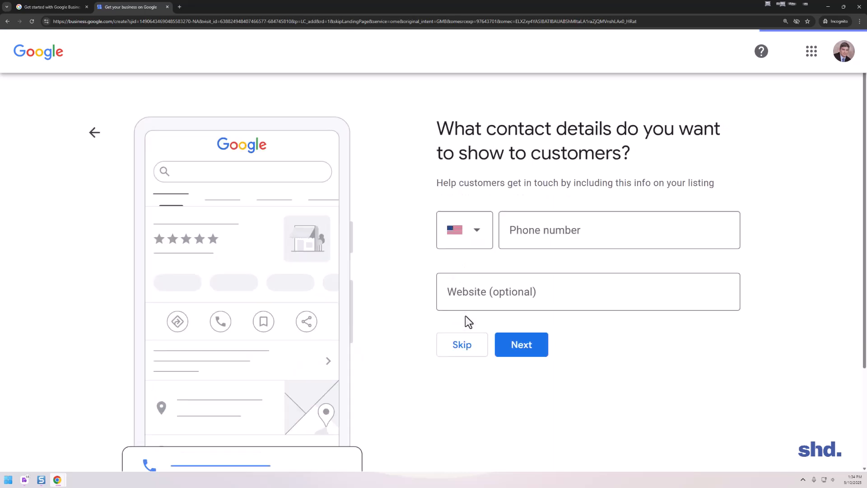
Enter the practice's phone number and the website learntheprocess.com as contact details, and continue.
{"action": "left_click", "coordinate": [526, 247]}
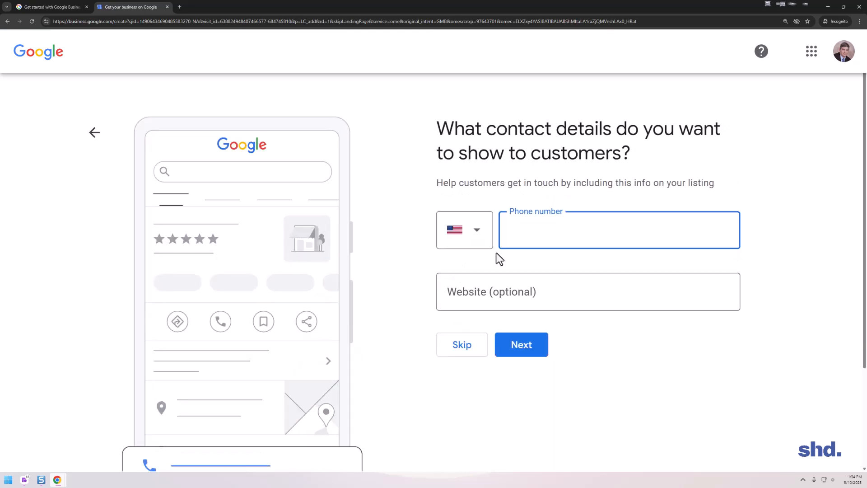
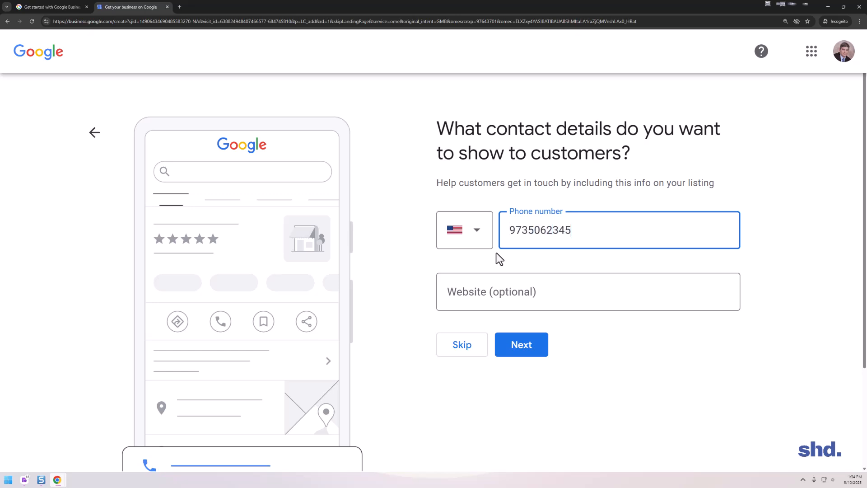
{"action": "key", "text": "Tab"}
{"action": "type", "text": "learntheprocess.com"}
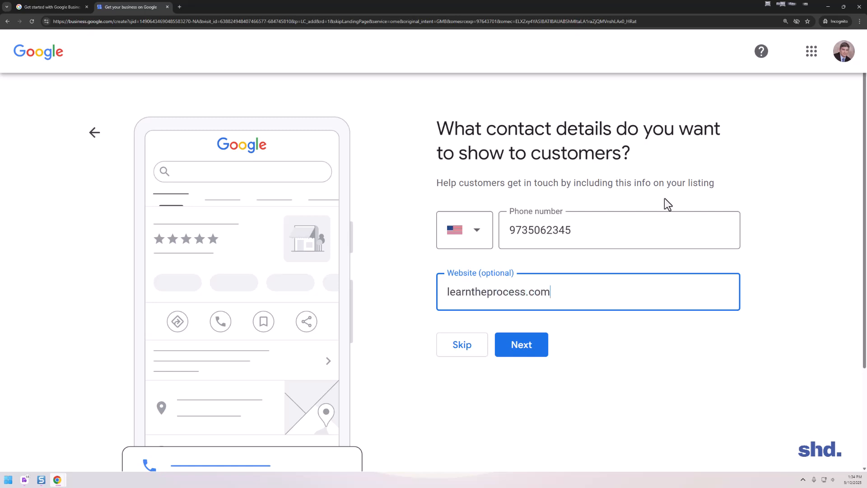
{"action": "left_click", "coordinate": [542, 357]}
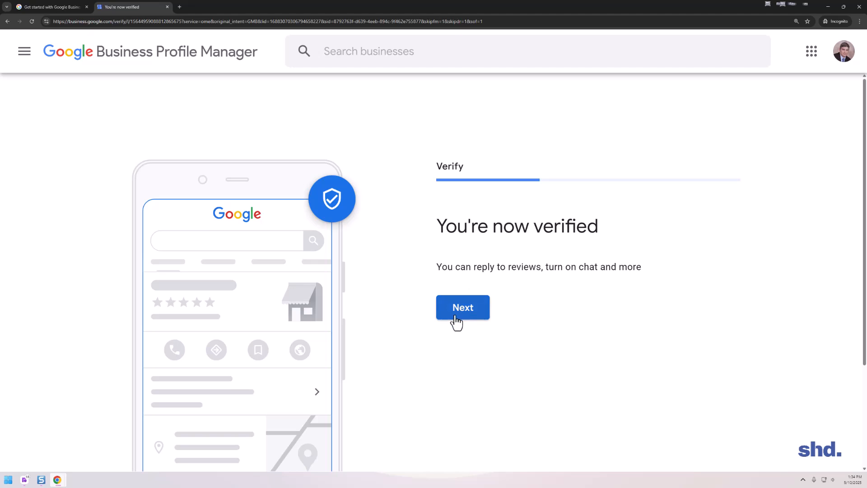
Continue from the verification page to the business hours.
{"action": "scroll", "coordinate": [647, 302], "scroll_direction": "down", "scroll_amount": 3}
{"action": "scroll", "coordinate": [629, 325], "scroll_direction": "up", "scroll_amount": 3}
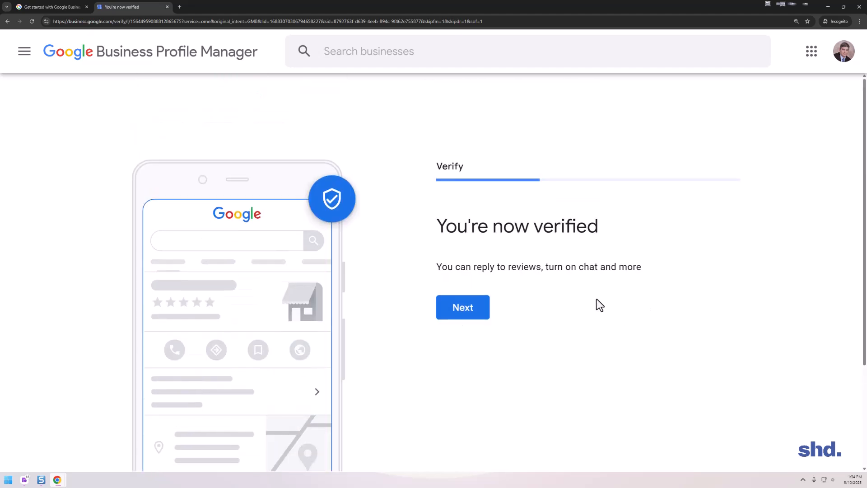
{"action": "left_click", "coordinate": [457, 305]}
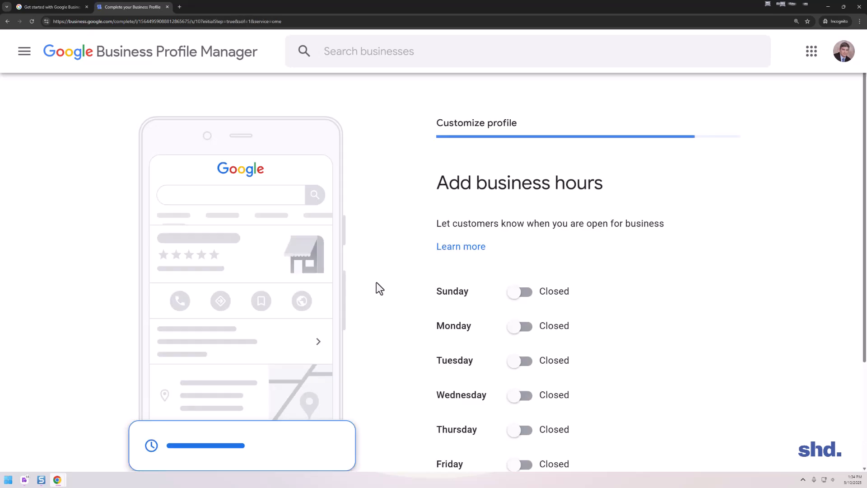
Set Monday as open from 8:00 AM to 5:00 PM and continue to the business description.
{"action": "scroll", "coordinate": [393, 284], "scroll_direction": "down", "scroll_amount": 3}
{"action": "scroll", "coordinate": [519, 296], "scroll_direction": "up", "scroll_amount": 3}
{"action": "scroll", "coordinate": [499, 165], "scroll_direction": "down", "scroll_amount": 3}
{"action": "left_click", "coordinate": [520, 191]}
{"action": "left_click", "coordinate": [500, 219]}
{"action": "type", "text": "8"}
{"action": "key", "text": "Tab"}
{"action": "type", "text": "5"}
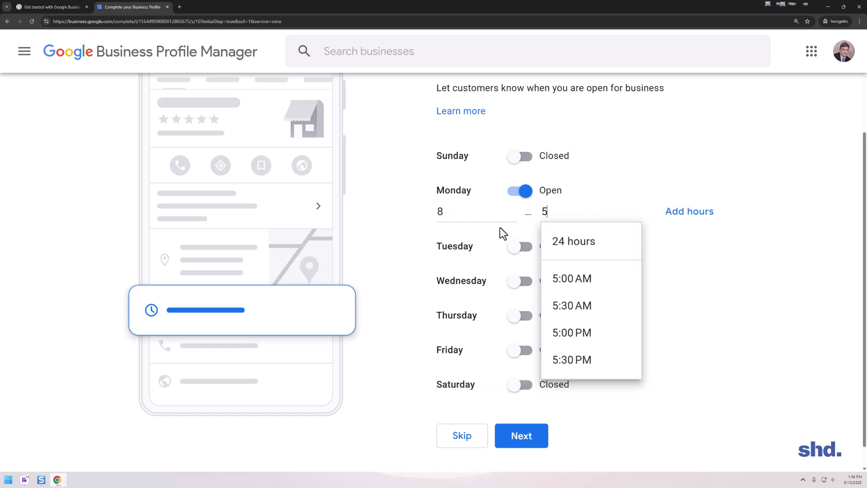
{"action": "left_click", "coordinate": [595, 333]}
{"action": "left_click", "coordinate": [455, 218]}
{"action": "left_click", "coordinate": [486, 277]}
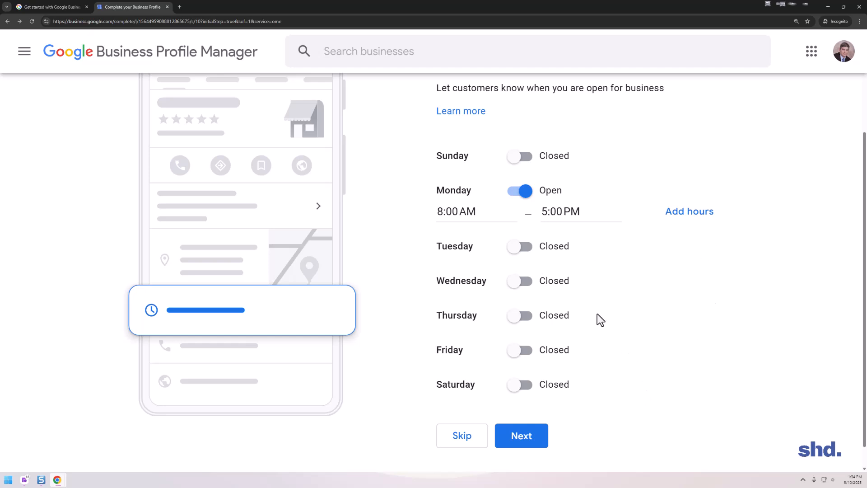
{"action": "scroll", "coordinate": [479, 407], "scroll_direction": "down", "scroll_amount": 1}
{"action": "left_click", "coordinate": [506, 408]}
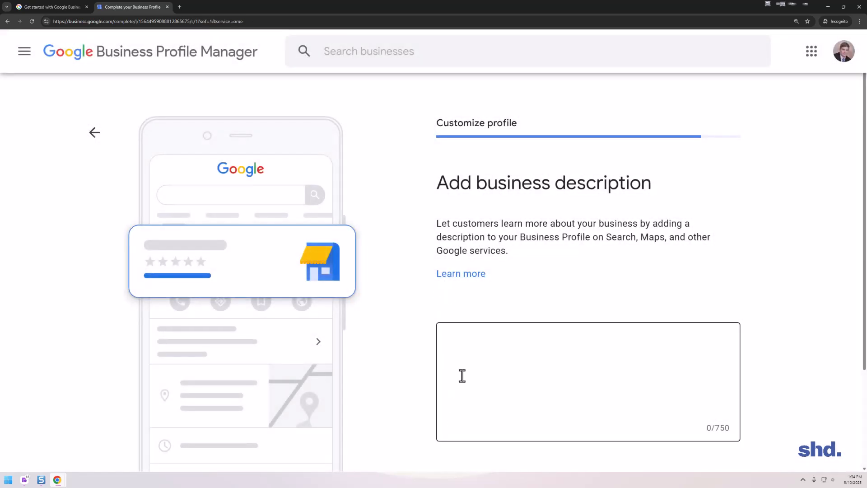
Enter "business description." as the business description and continue to the photos page.
{"action": "left_click", "coordinate": [448, 398]}
{"action": "type", "text": "business"}
{"action": "key", "text": "BackSpace"}
{"action": "key", "text": "BackSpace"}
{"action": "key", "text": "BackSpace"}
{"action": "type", "text": "es"}
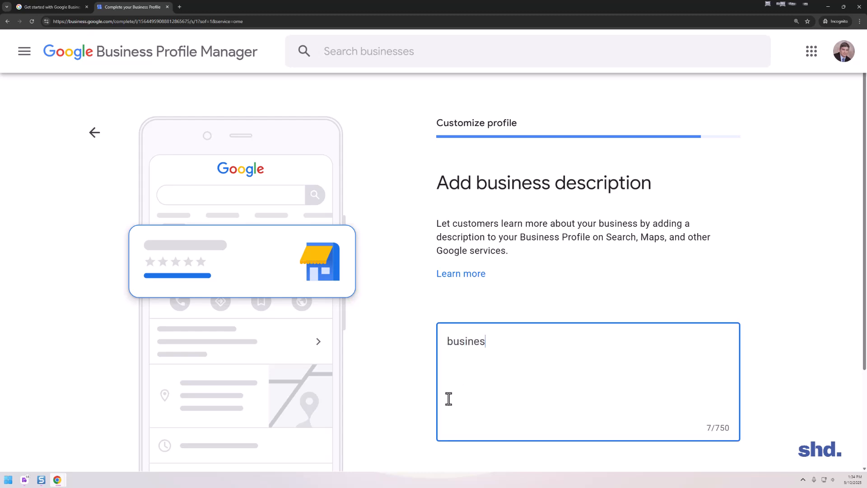
{"action": "type", "text": "s description."}
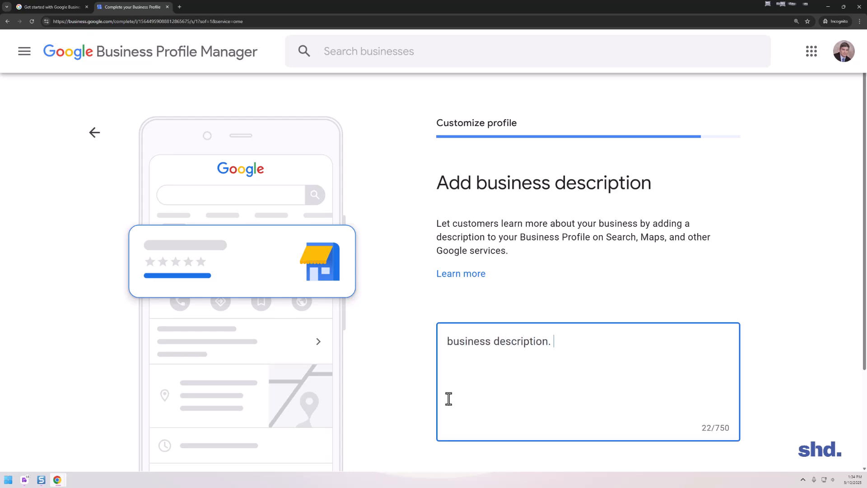
{"action": "scroll", "coordinate": [657, 426], "scroll_direction": "down", "scroll_amount": 3}
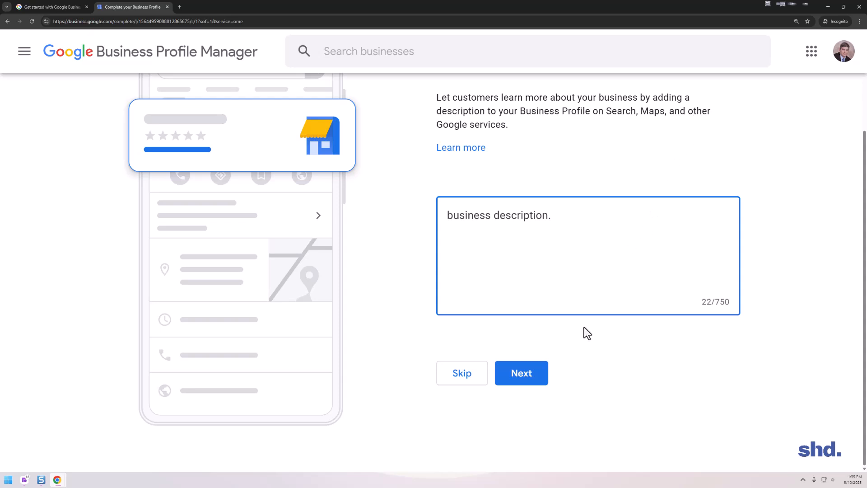
{"action": "left_click", "coordinate": [518, 384]}
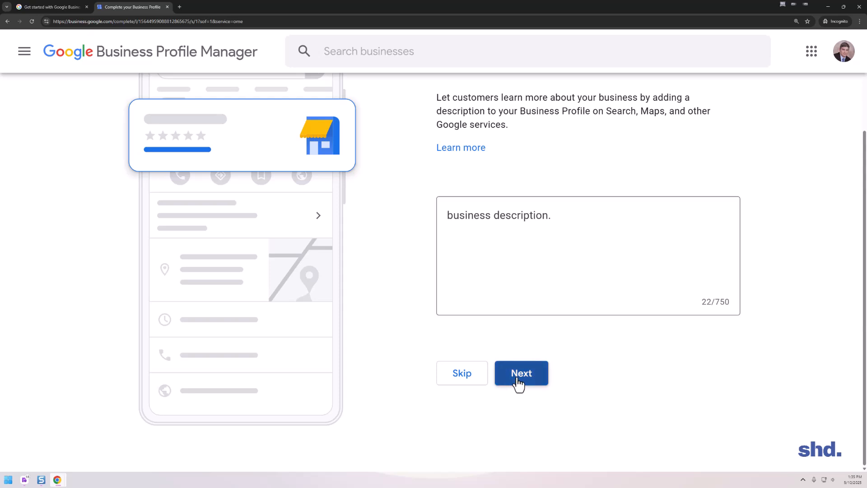
Review the photo upload page and skip adding photos.
{"action": "scroll", "coordinate": [556, 304], "scroll_direction": "down", "scroll_amount": 3}
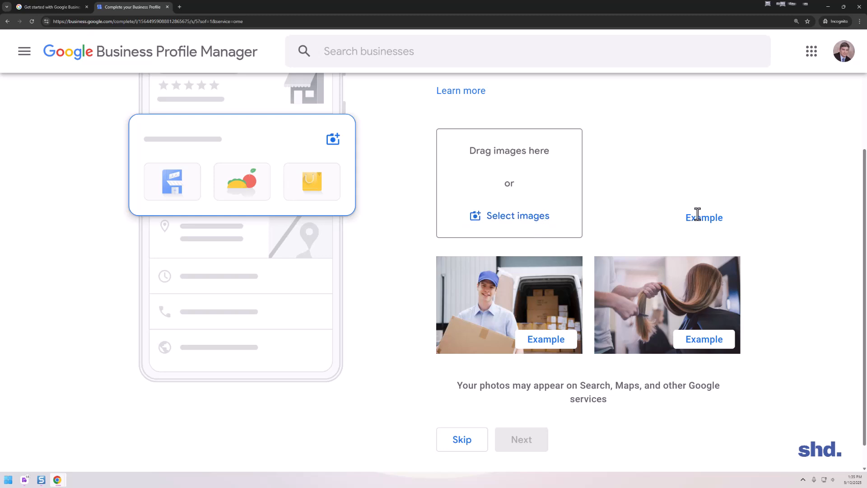
{"action": "scroll", "coordinate": [499, 219], "scroll_direction": "up", "scroll_amount": 1}
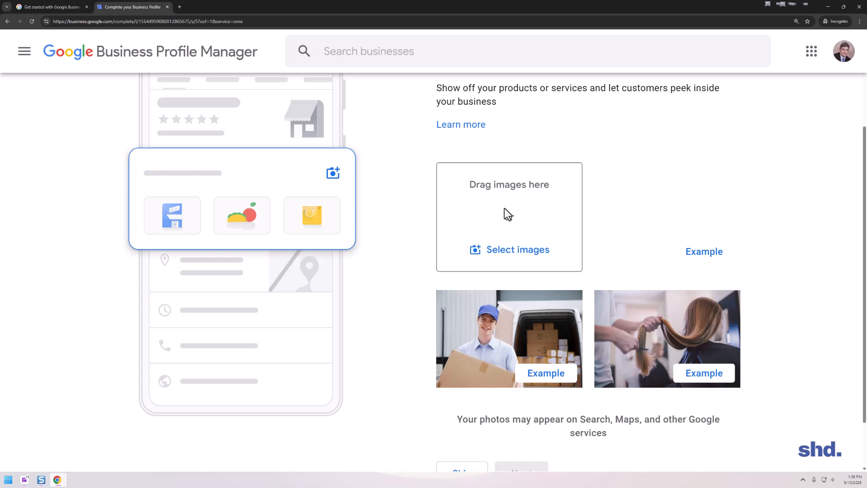
{"action": "scroll", "coordinate": [503, 211], "scroll_direction": "down", "scroll_amount": 1}
{"action": "left_click", "coordinate": [470, 414]}
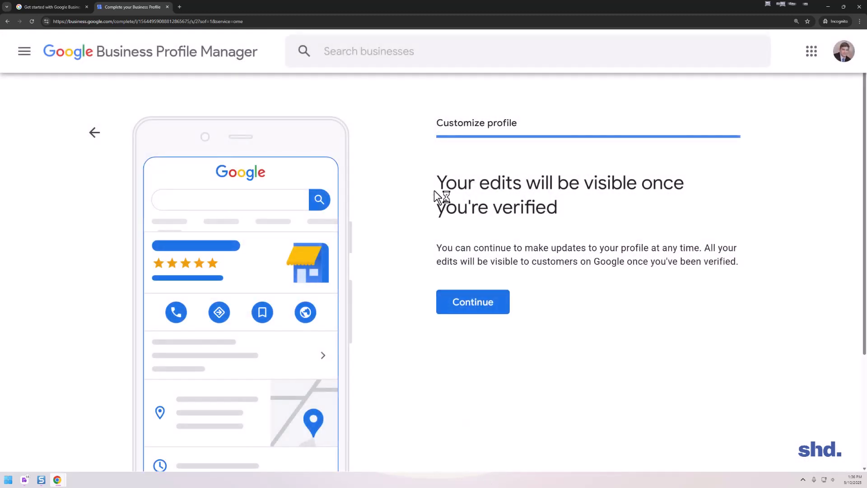
Finish the profile setup and examine the management status and address on the new business listing.
{"action": "left_click", "coordinate": [469, 307]}
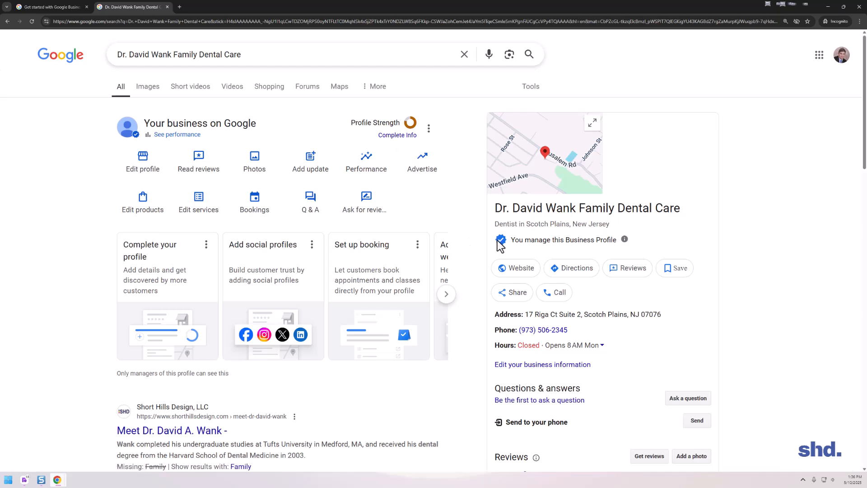
{"action": "mouse_move", "coordinate": [626, 247]}
{"action": "left_click_drag", "start_coordinate": [492, 230], "coordinate": [647, 242]}
{"action": "left_click", "coordinate": [647, 242]}
{"action": "left_click_drag", "start_coordinate": [662, 314], "coordinate": [575, 291]}
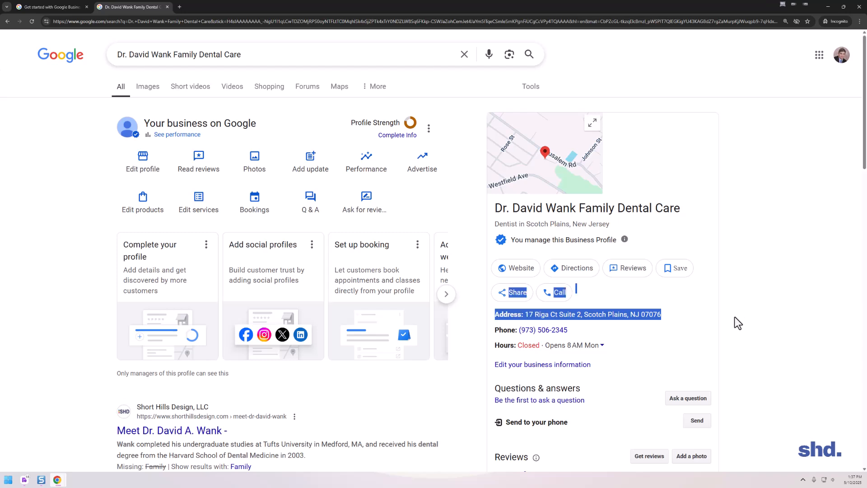
{"action": "left_click", "coordinate": [710, 319]}
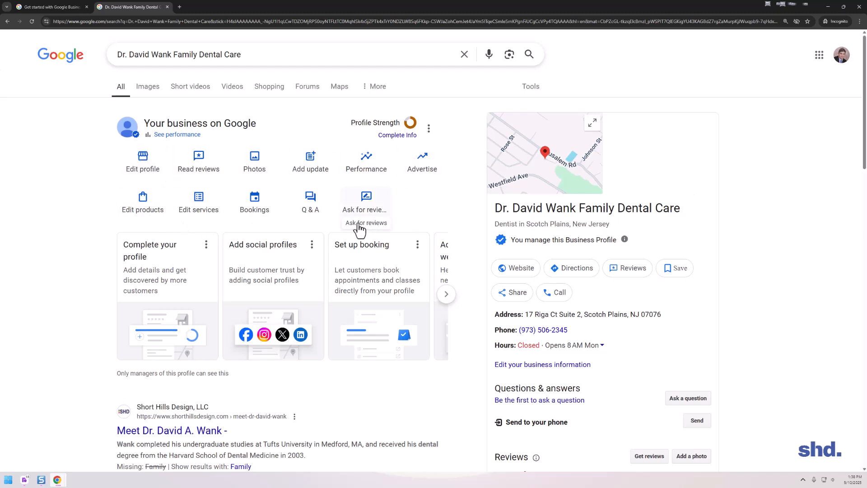
Check what the profile strength indicator suggests for completing the Business Profile, and exit without adding photos.
{"action": "left_click", "coordinate": [410, 126]}
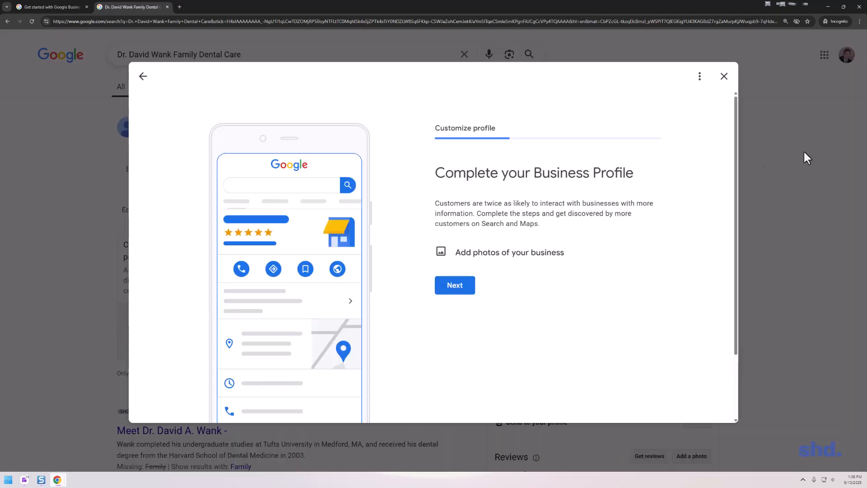
{"action": "left_click", "coordinate": [724, 76]}
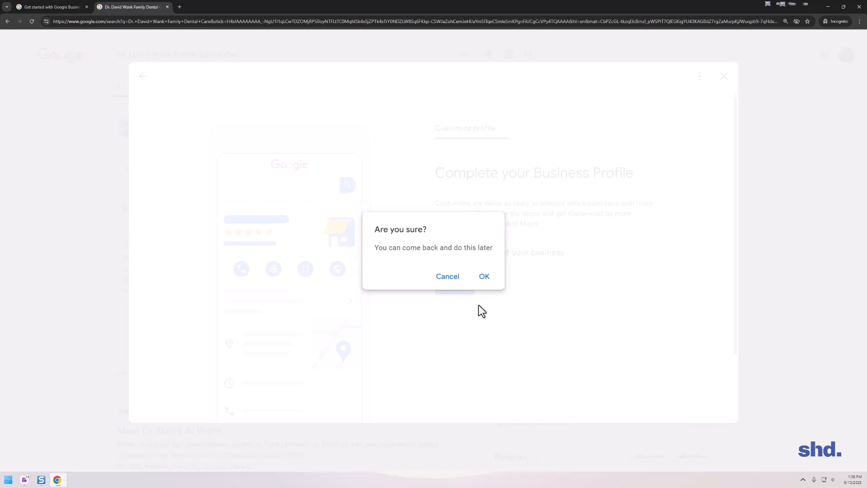
{"action": "left_click", "coordinate": [484, 277]}
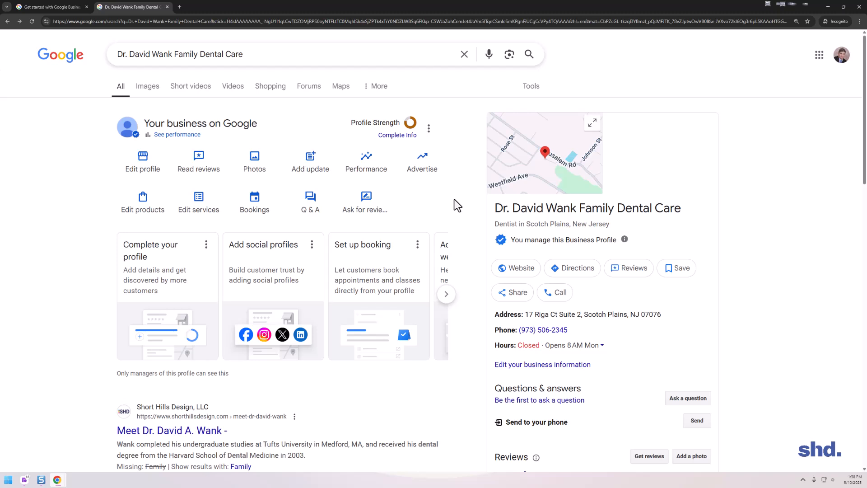
Open the form for adding a person in the Business Profile's People and access settings.
{"action": "left_click", "coordinate": [428, 128]}
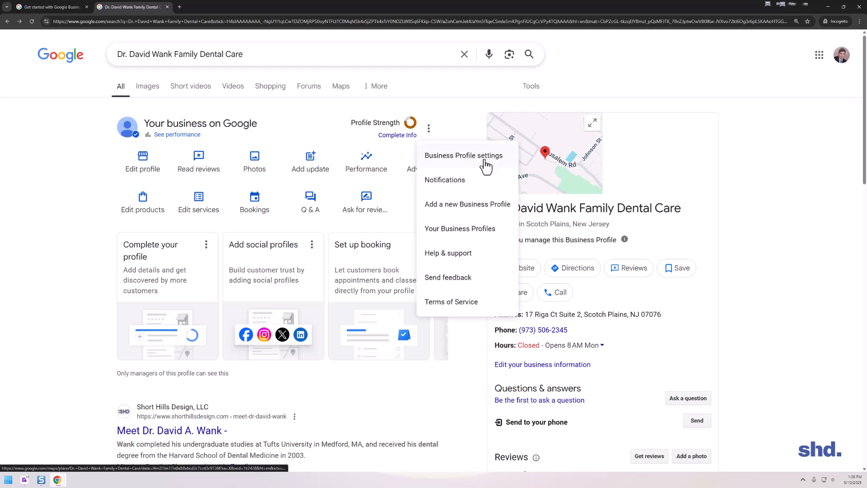
{"action": "left_click", "coordinate": [451, 158]}
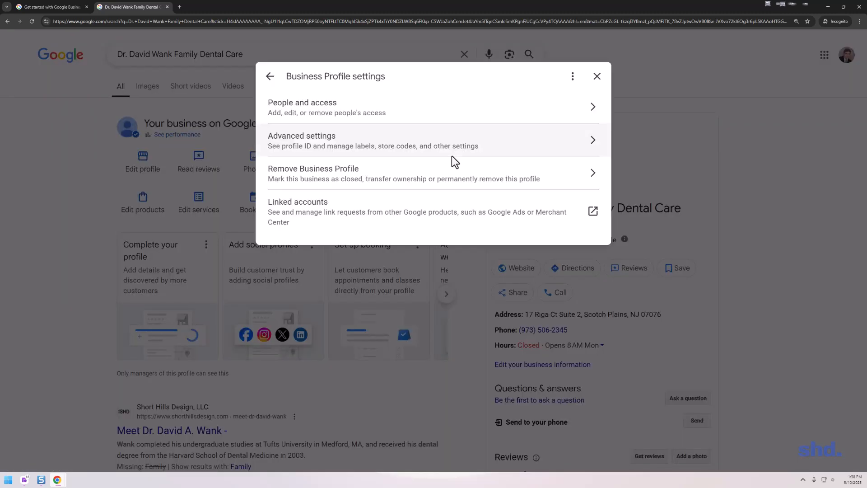
{"action": "left_click", "coordinate": [277, 112]}
{"action": "left_click", "coordinate": [286, 127]}
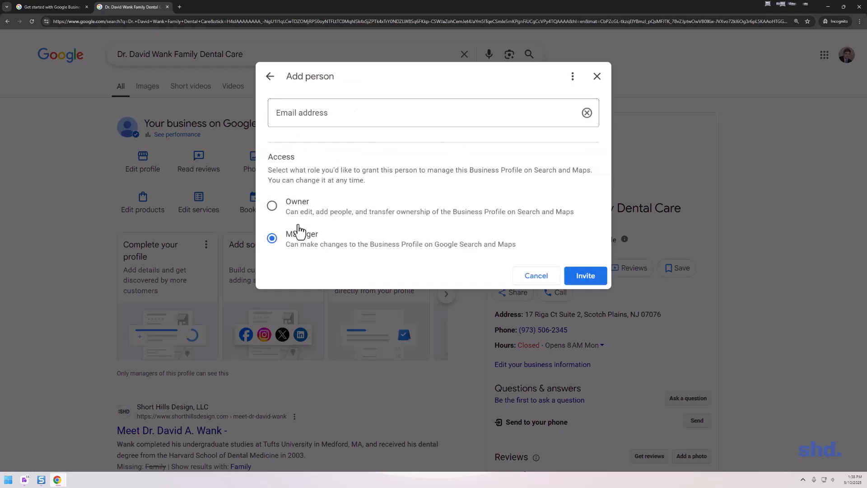